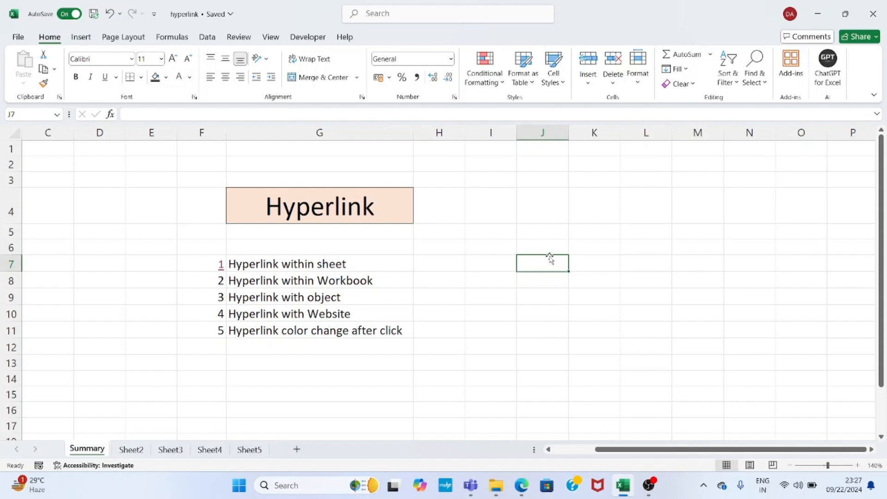
Look through Sheet2, Sheet3 and Sheet4, and return to the Summary sheet
left_click(131, 450)
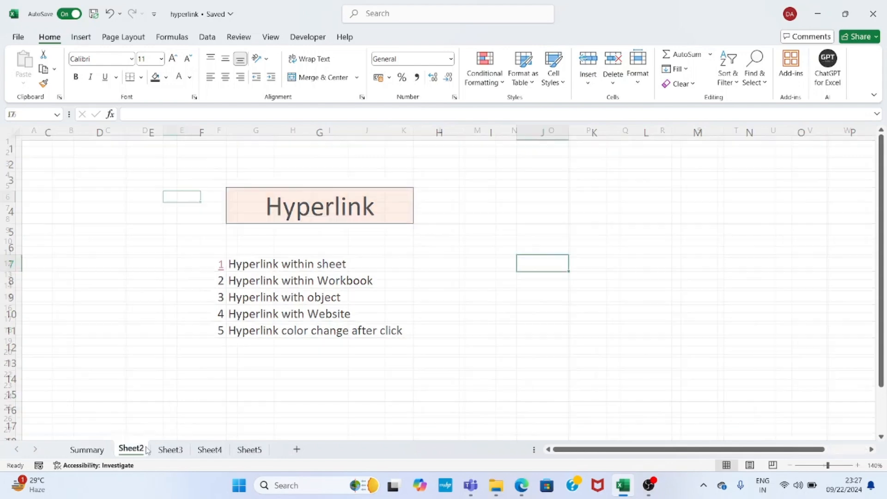
left_click(170, 450)
left_click(203, 449)
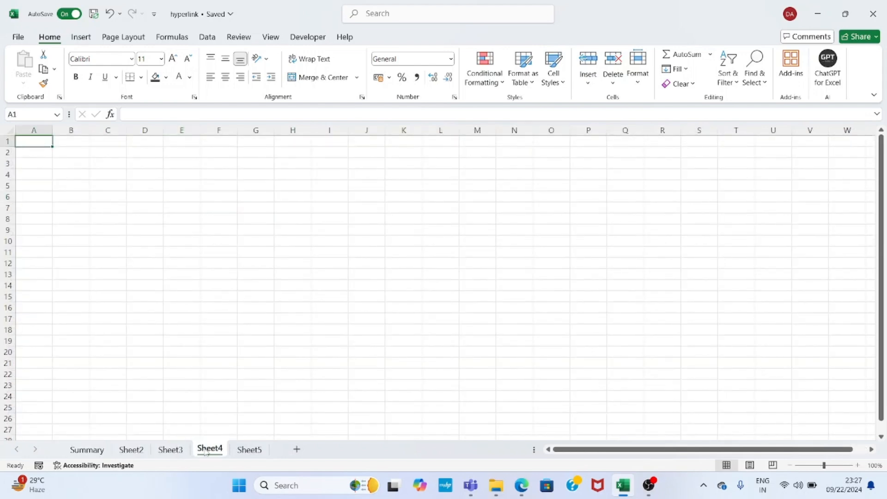
left_click(96, 449)
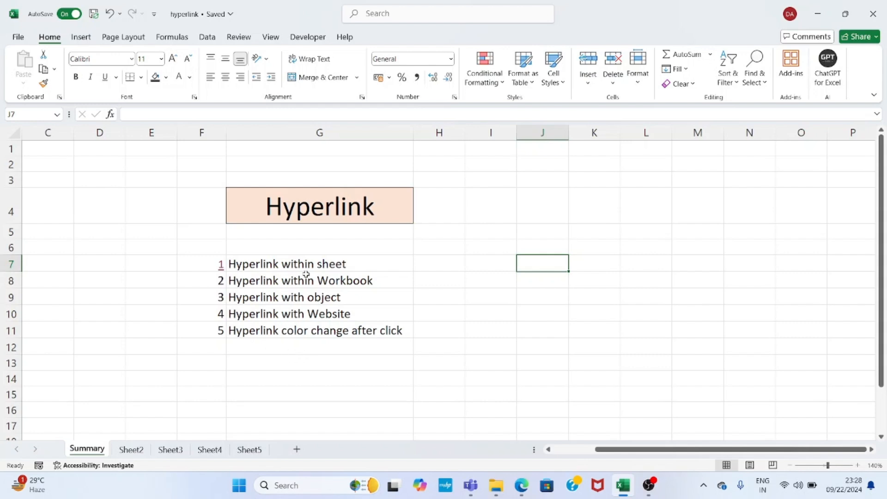
Follow the Summary's item 1 link to Sheet2 and make E1:F2 one merged, centered cell with a medium grey fill
left_click(222, 269)
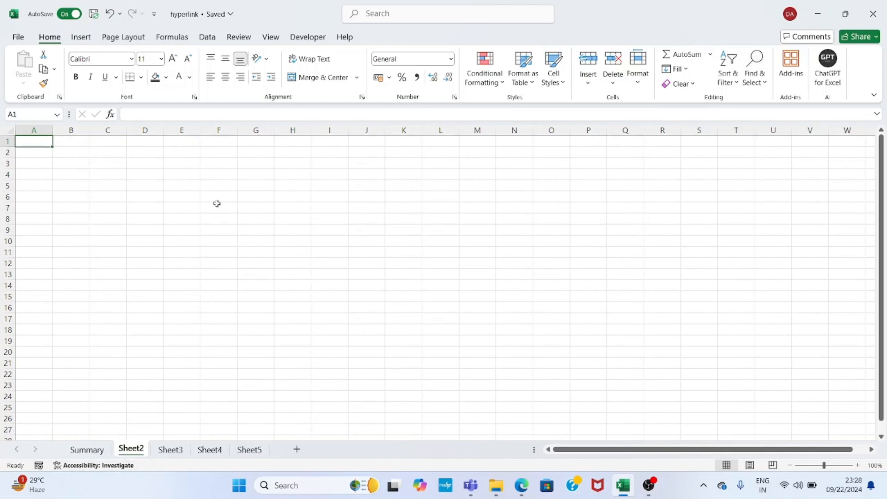
left_click(185, 146)
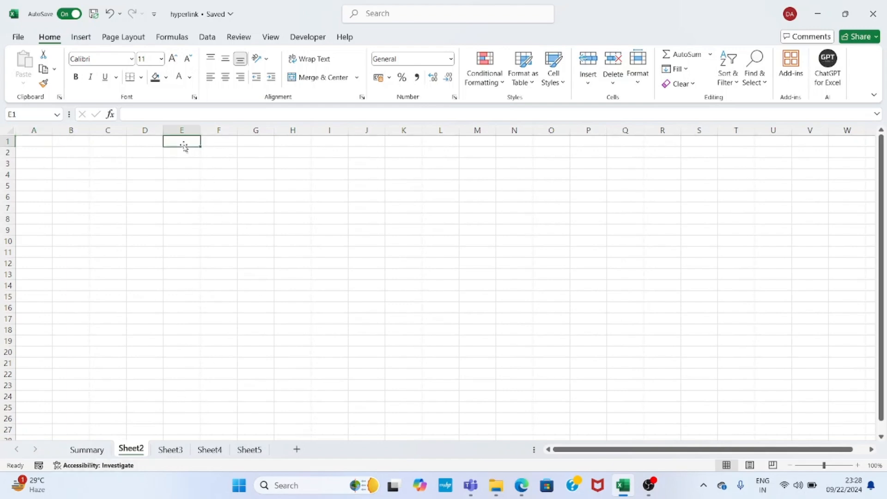
key("shift+Right")
key("shift+Down")
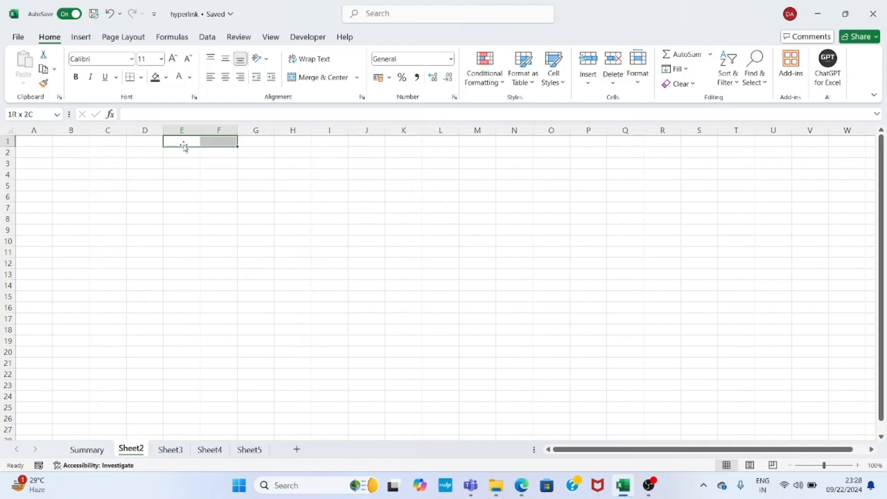
left_click(167, 79)
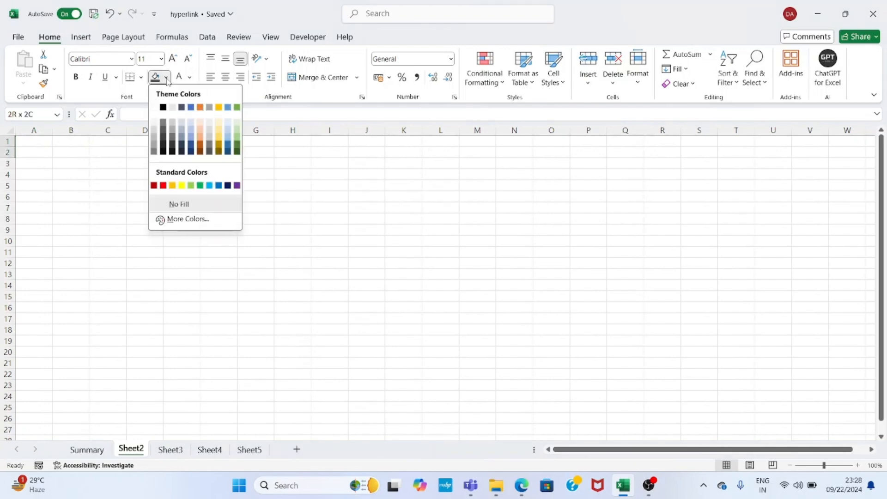
left_click(172, 136)
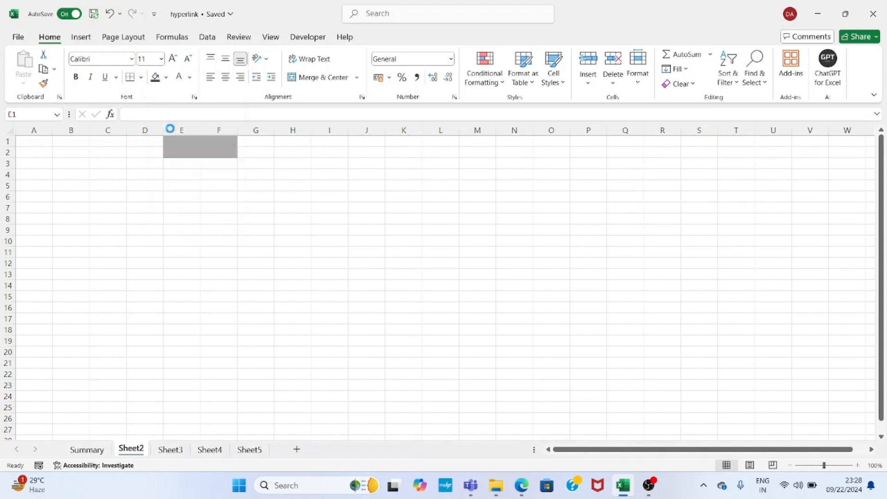
left_click(323, 79)
Enter "Top" in the merged E1:F2 cell, middle-align it vertically and set its font size to 20
type("Top")
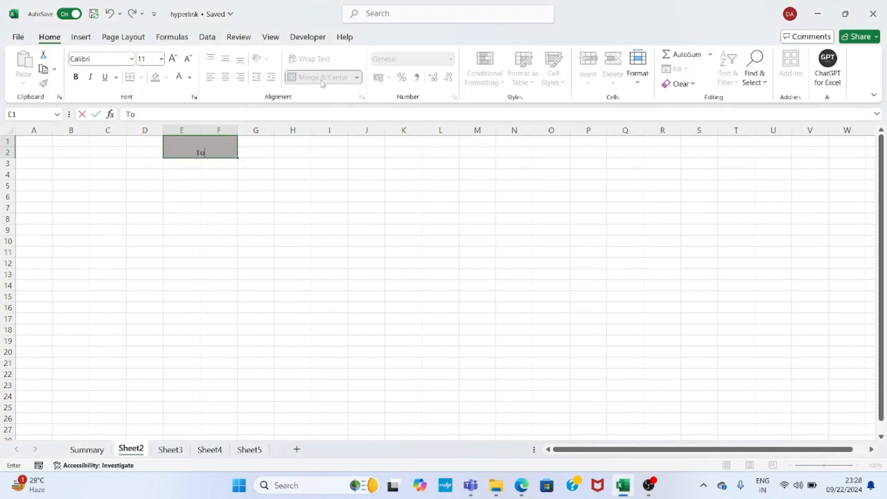
key("Return")
key("Up")
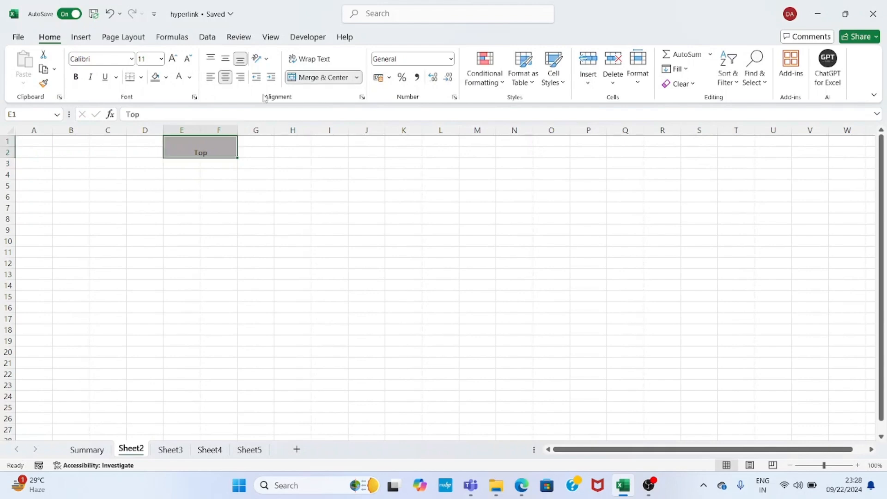
left_click(225, 59)
left_click(174, 58)
left_click(173, 57)
left_click(173, 57)
left_click(173, 57)
left_click(173, 58)
left_click(282, 218)
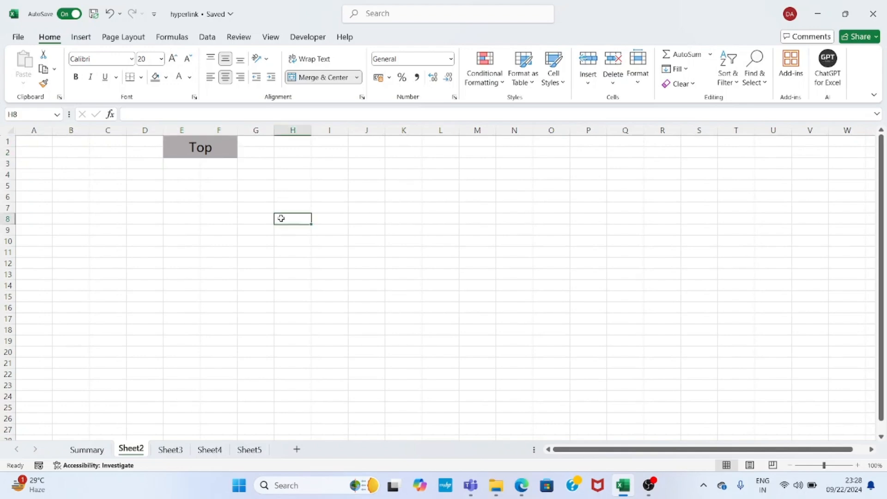
In the sheet's last two rows, fill L1048575:M1048576 with light gold and merge and center the cells
left_click(214, 149)
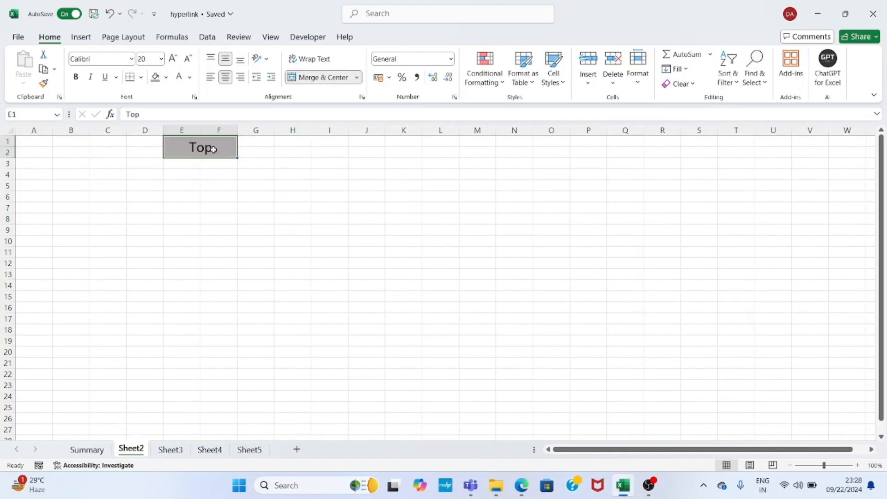
key("ctrl+Down")
key("Right")
key("Right")
key("Right")
key("Right")
key("Right")
key("Right")
key("Right")
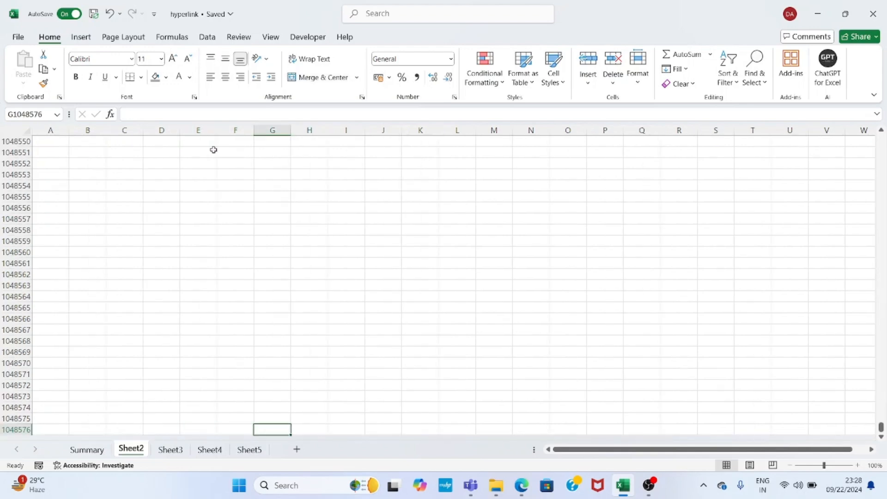
key("shift+Up")
key("shift+Right")
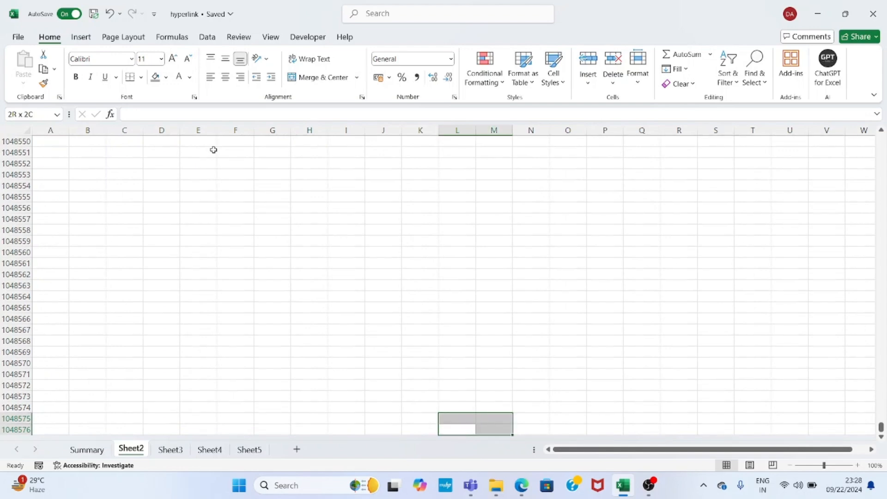
left_click(166, 77)
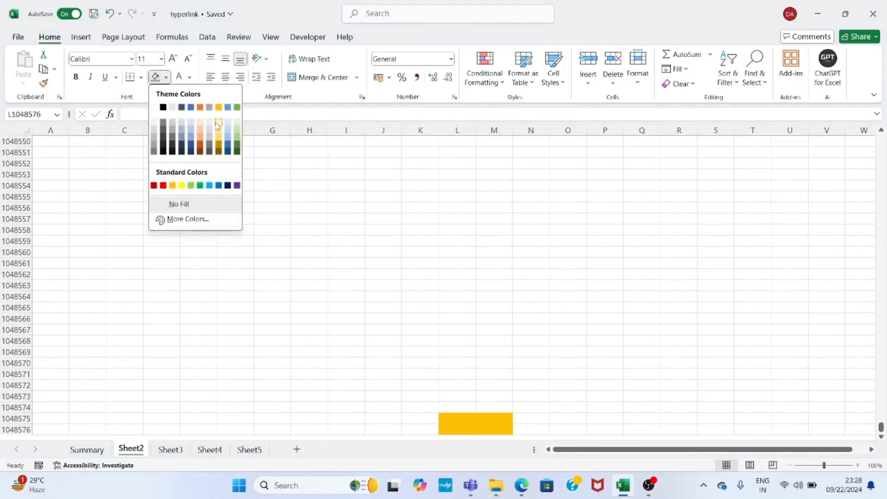
left_click(215, 131)
left_click(317, 78)
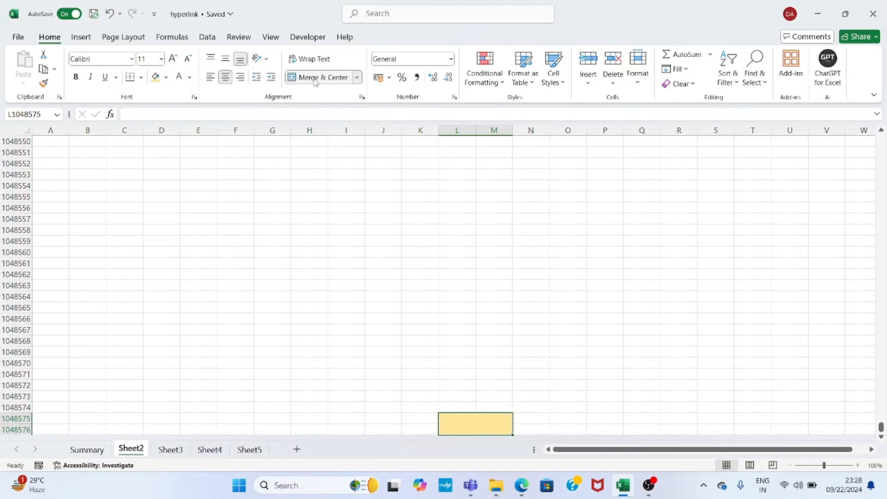
left_click(316, 79)
left_click(316, 79)
Enter "Buttom" in the merged gold cell, set its font size to 16 and middle-align it vertically
type("Buttom")
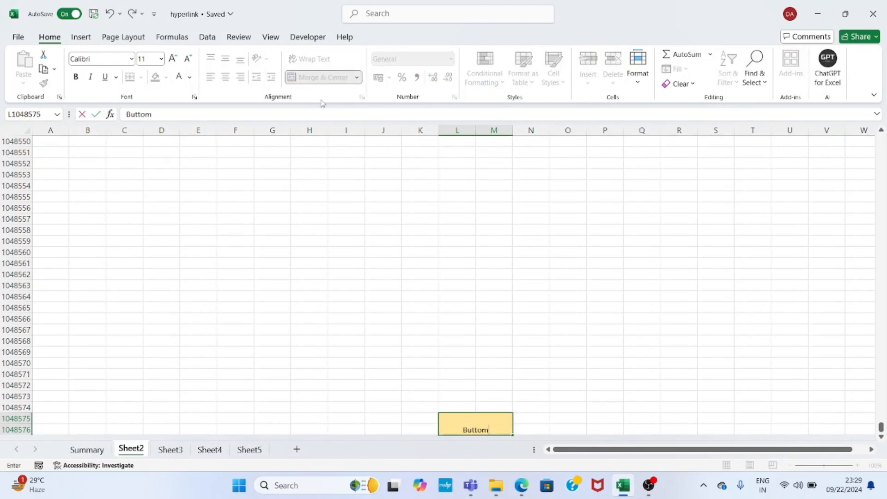
key("Return")
key("Up")
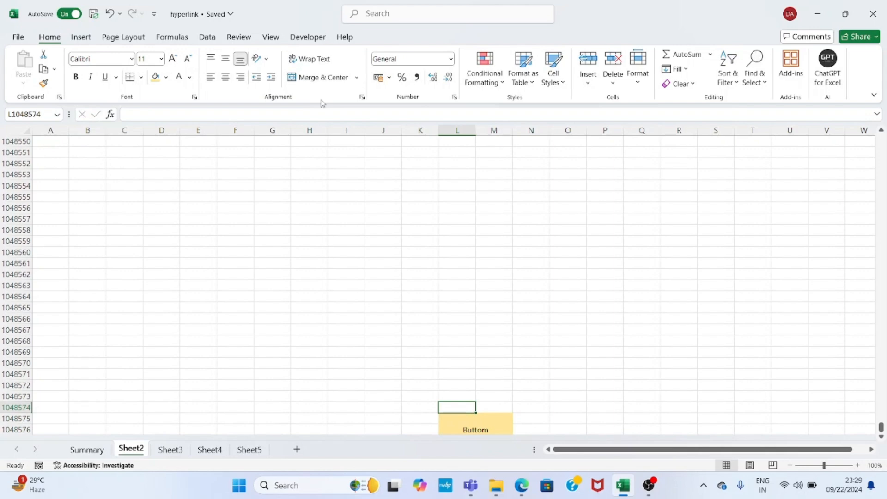
key("Down")
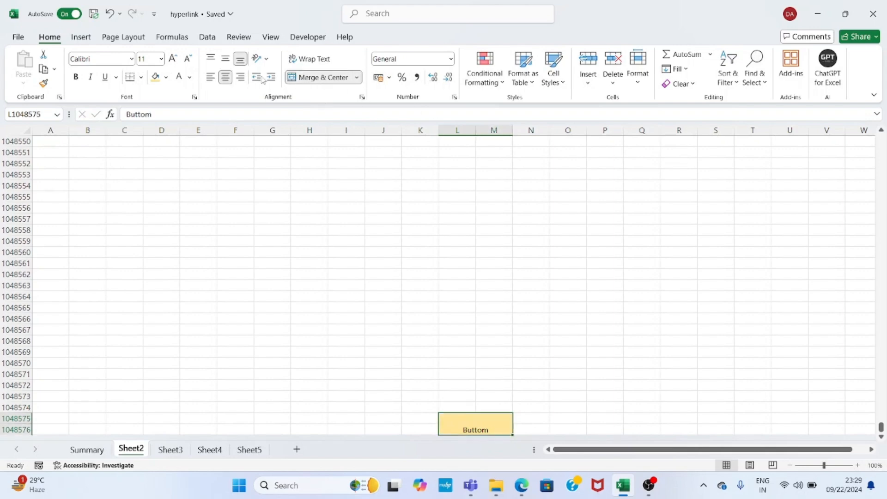
left_click(174, 59)
left_click(173, 59)
left_click(225, 59)
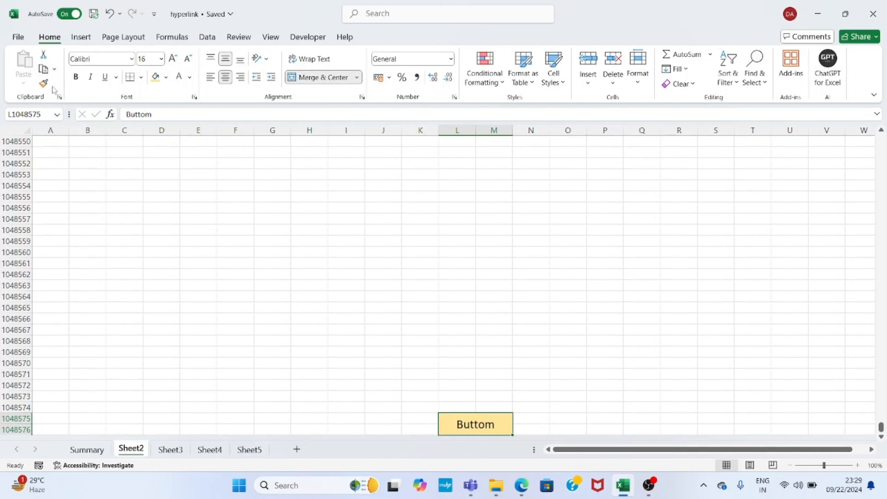
Give the merged gold cell in the last rows the defined name Buttom
left_click(53, 115)
type("Buttom")
key("Return")
Return to the grey merged cell in row 1 and give it the defined name Top
key("ctrl+Up")
key("Left")
key("Left")
key("Left")
key("Left")
key("Left")
key("Left")
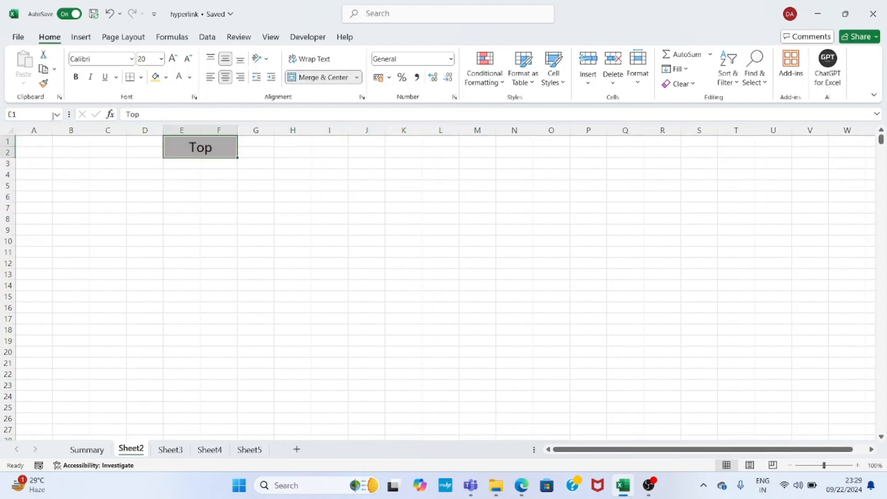
left_click(32, 117)
type("Top")
key("Return")
key("Down")
key("Up")
Add a hyperlink on the Top cell to the defined name Buttom, with the ScreenTip "Click to go on Button"
right_click(192, 149)
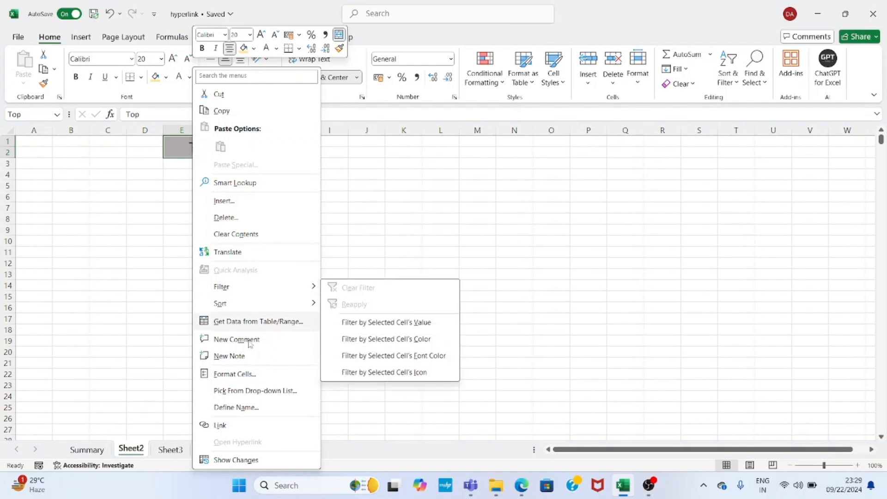
left_click(223, 429)
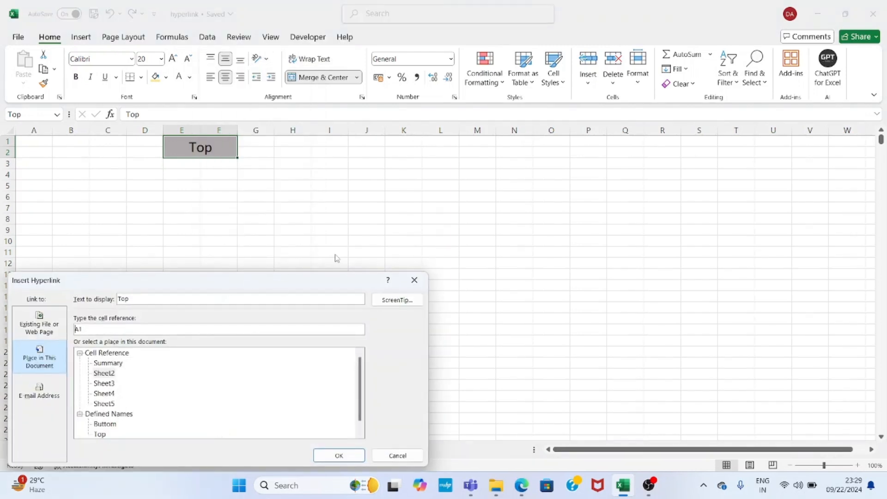
left_click_drag(228, 283, 512, 172)
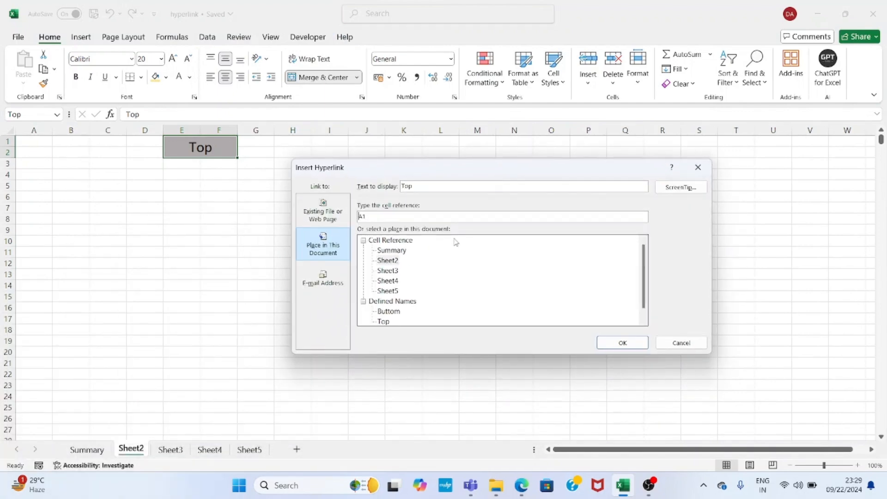
left_click(395, 313)
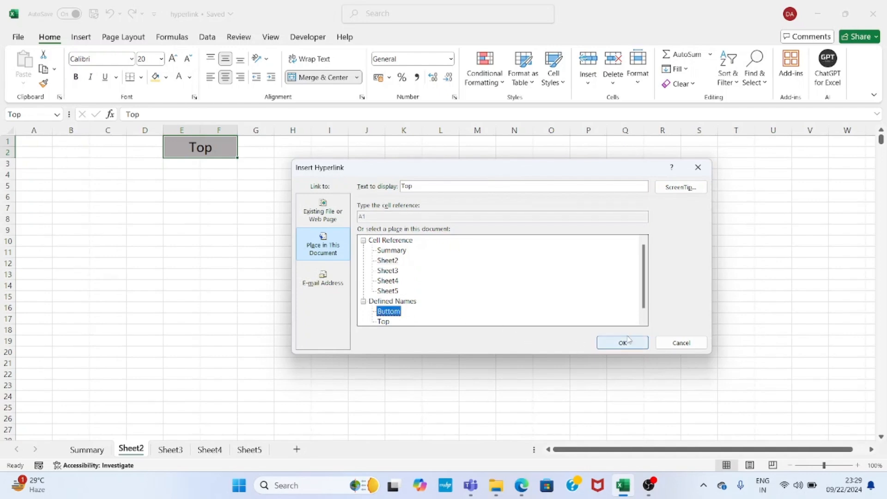
left_click(672, 191)
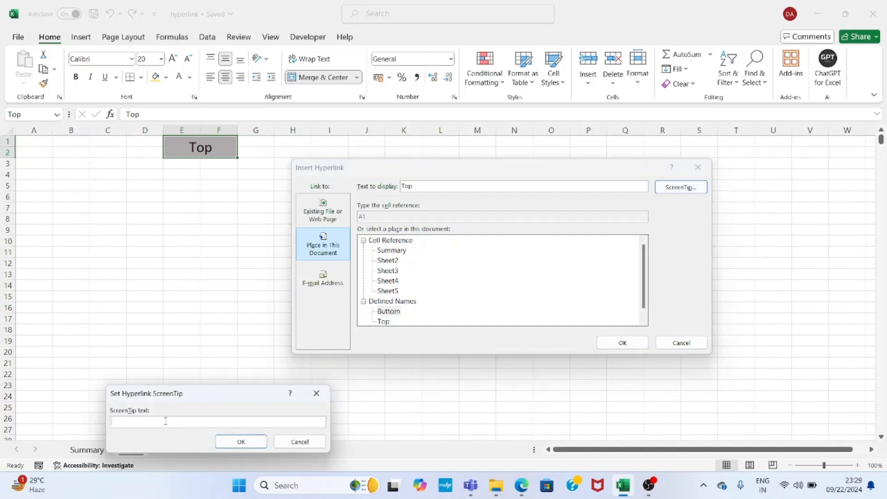
type("click to go on Buttom")
key("Return")
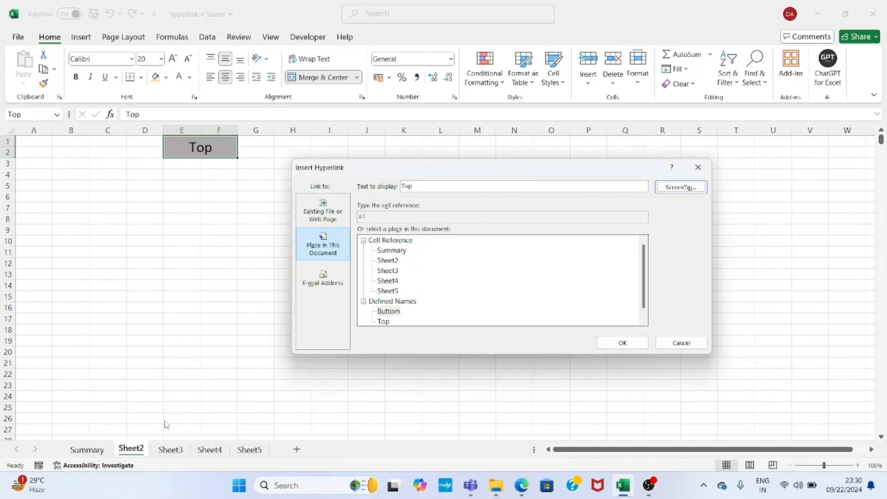
left_click(615, 344)
Check the ScreenTip of the Top cell's hyperlink and follow the link to test it
left_click(244, 285)
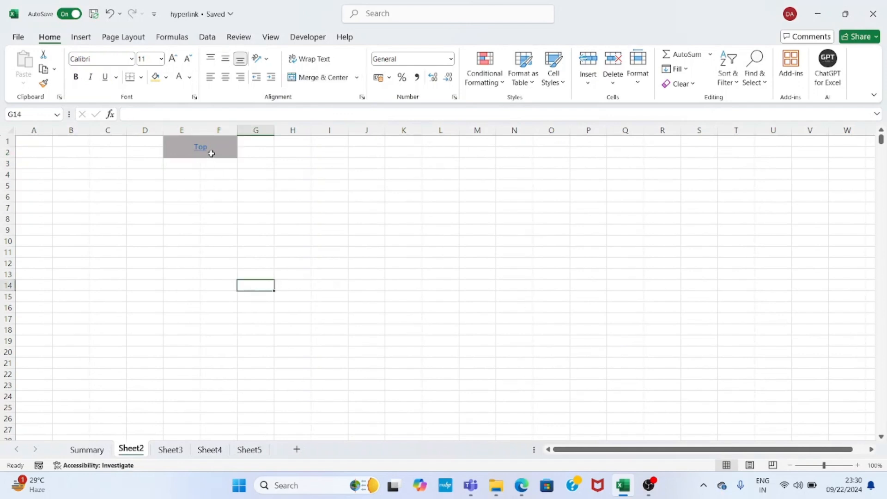
mouse_move(200, 153)
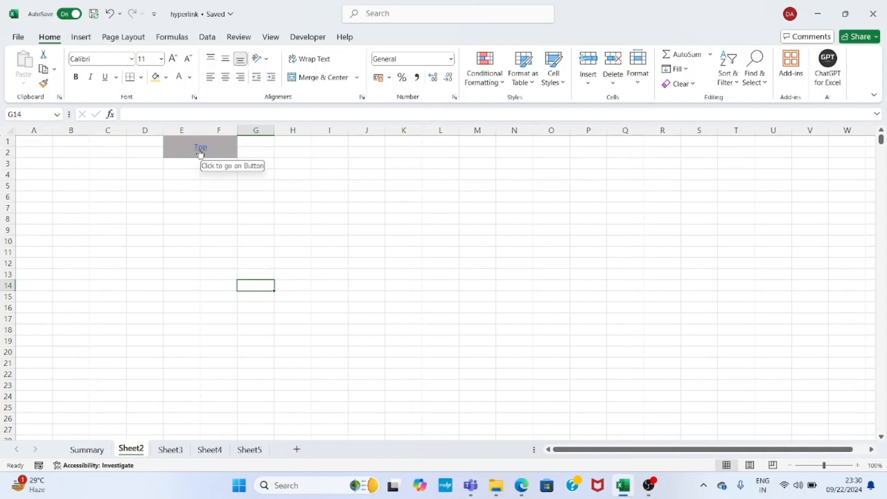
left_click(200, 153)
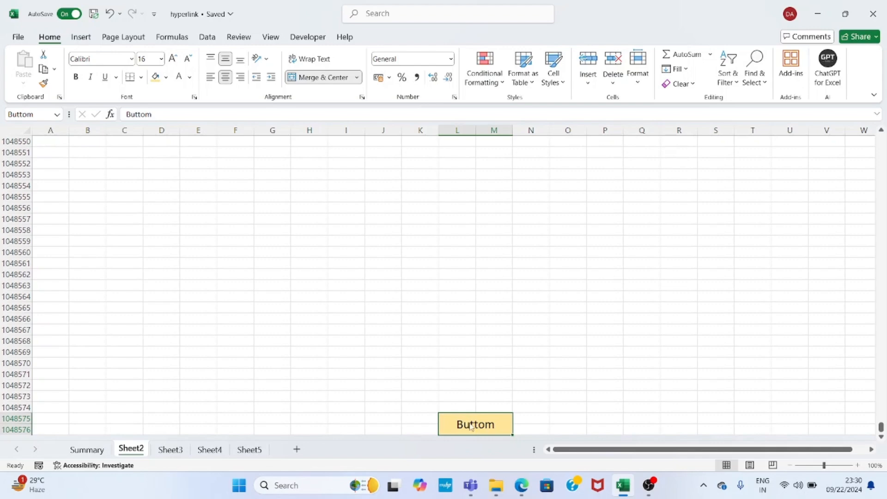
Add a hyperlink on the Buttom cell to the defined name Top, and follow it to test the jump
key("ctrl+k")
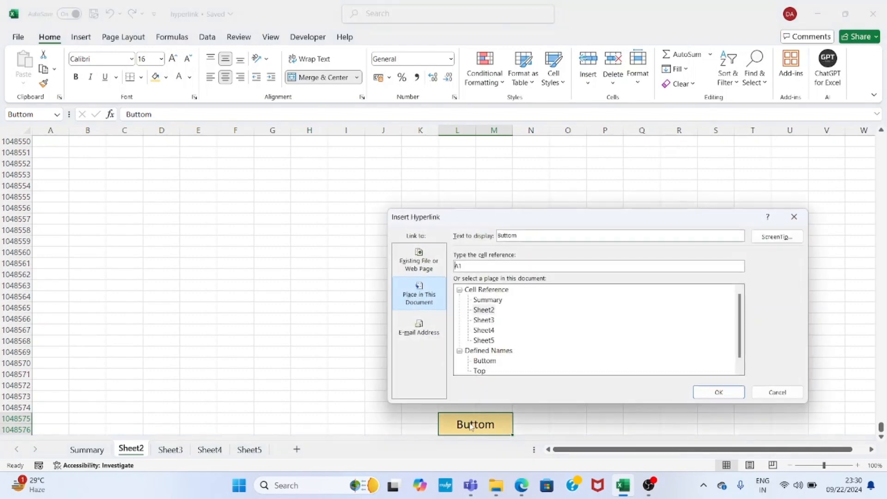
left_click(480, 371)
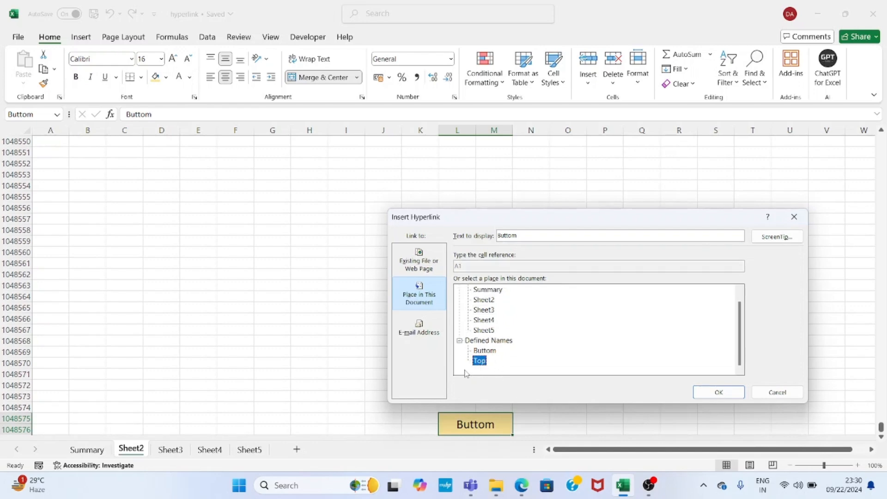
left_click(721, 393)
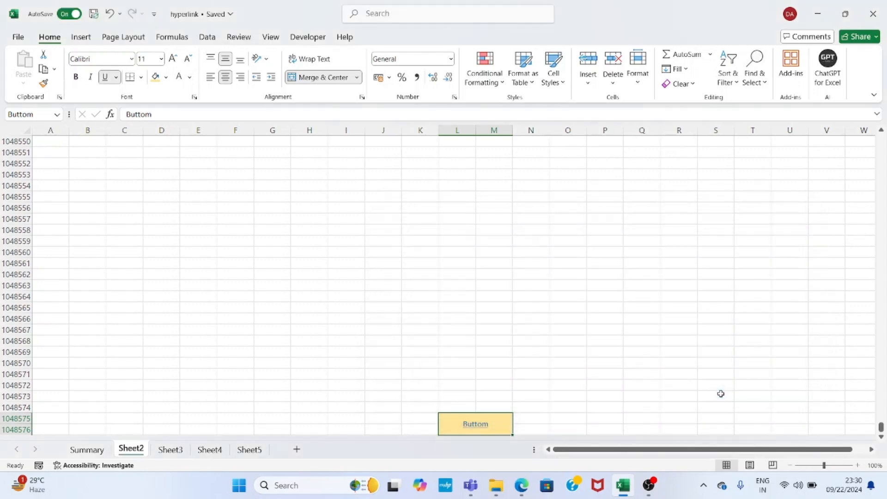
left_click(580, 389)
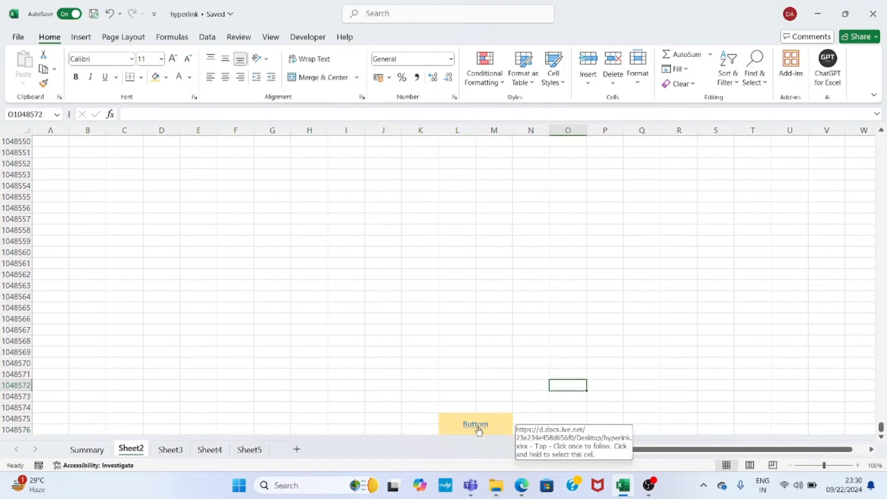
left_click(479, 430)
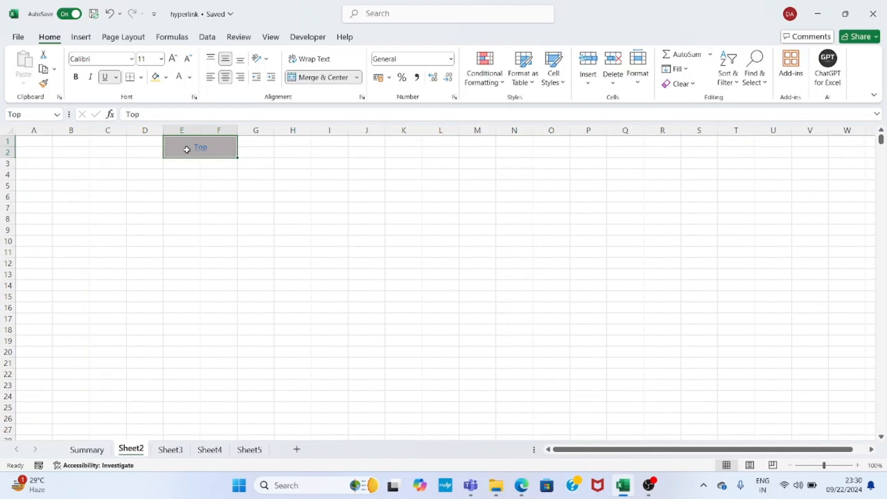
On the Summary sheet, hyperlink the number 2 in F8 to cell A1 of Sheet3, and follow the link to test it
left_click(208, 195)
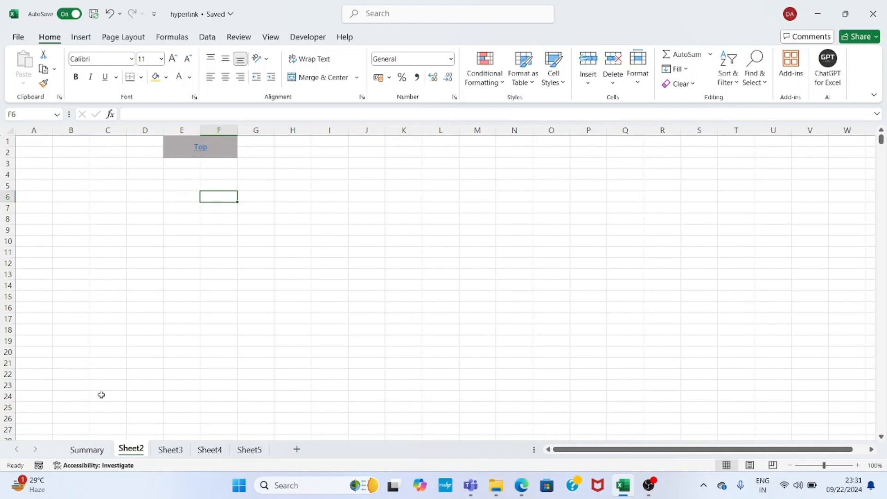
left_click(93, 449)
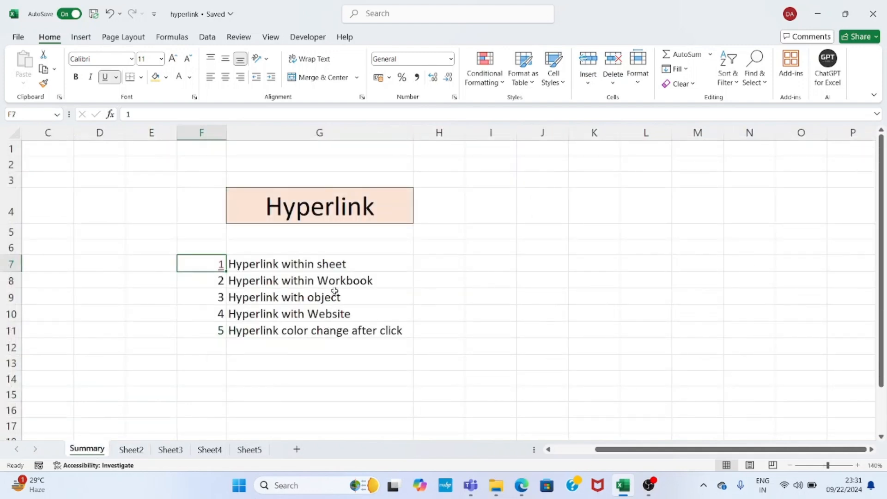
left_click(223, 283)
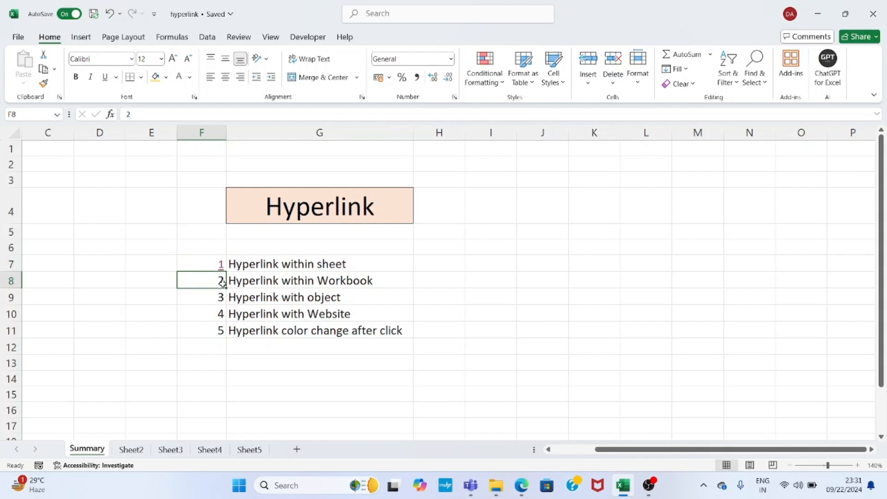
key("ctrl+k")
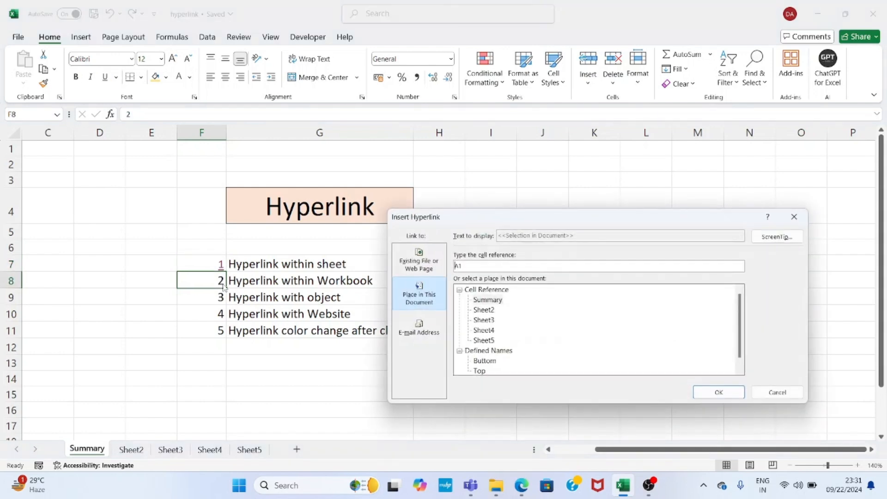
left_click(488, 322)
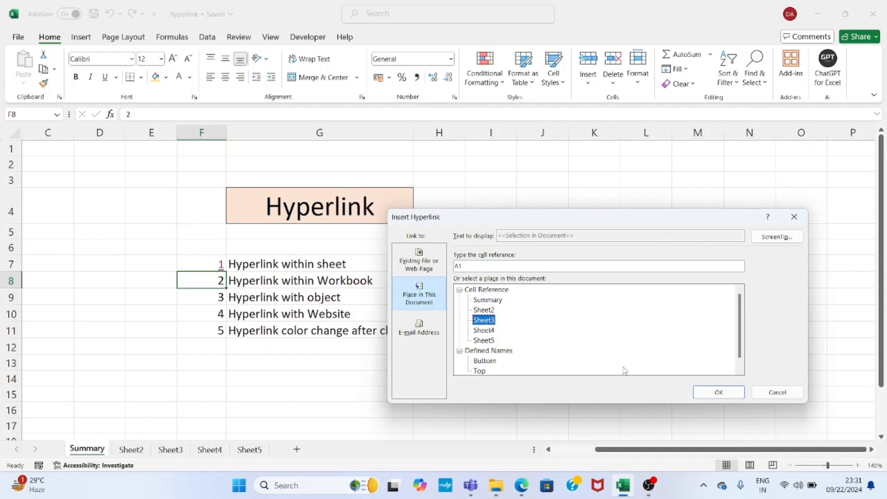
left_click(720, 392)
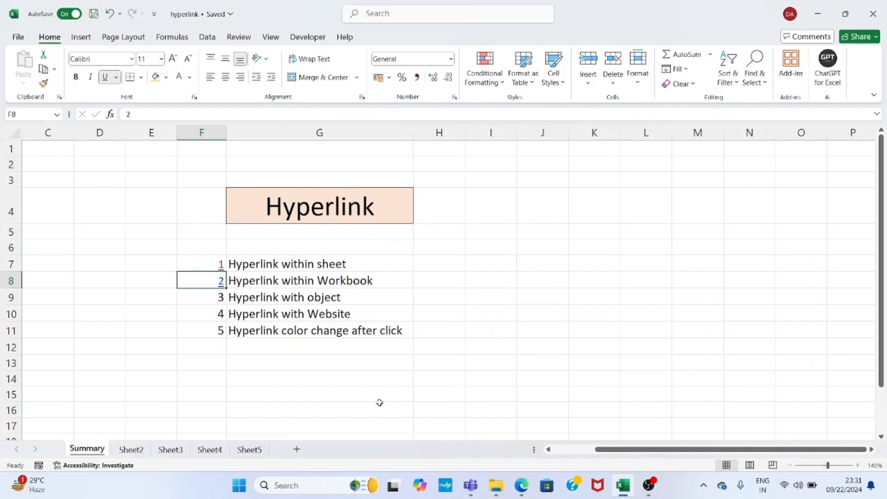
left_click(367, 409)
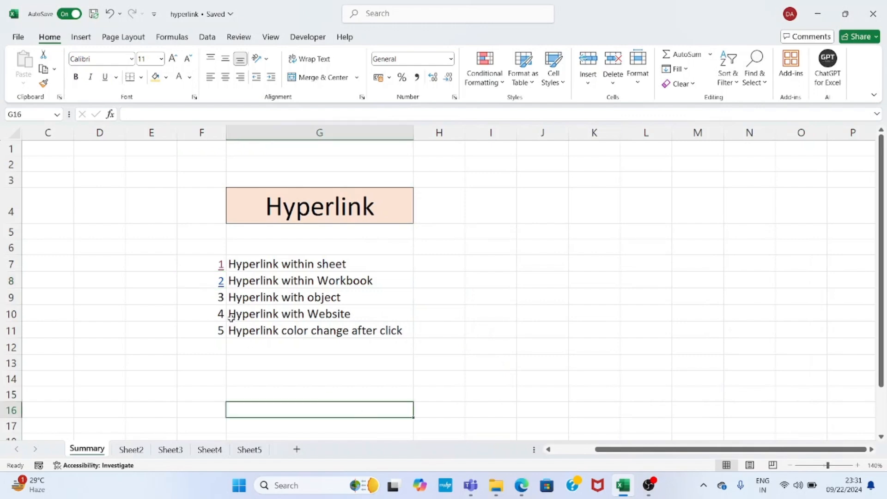
left_click(220, 281)
left_click(197, 395)
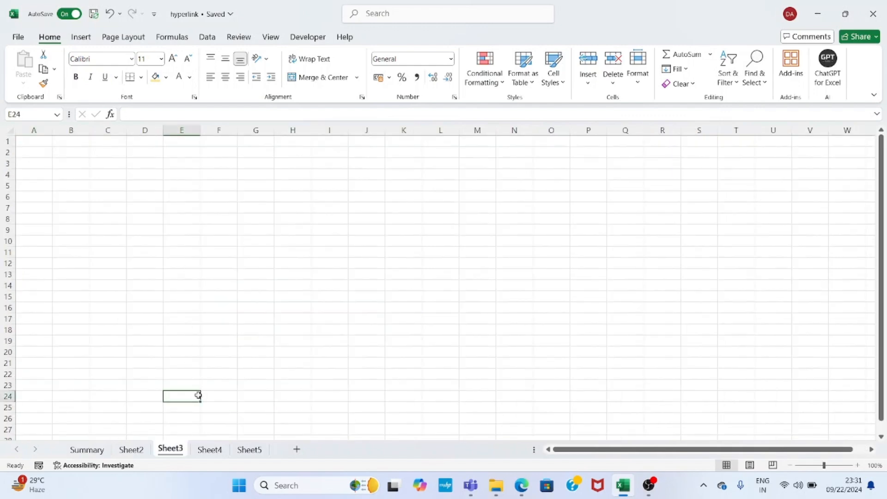
Enter "Go to Back" in cell D2 of Sheet3 and autofit the column to the text
left_click(140, 151)
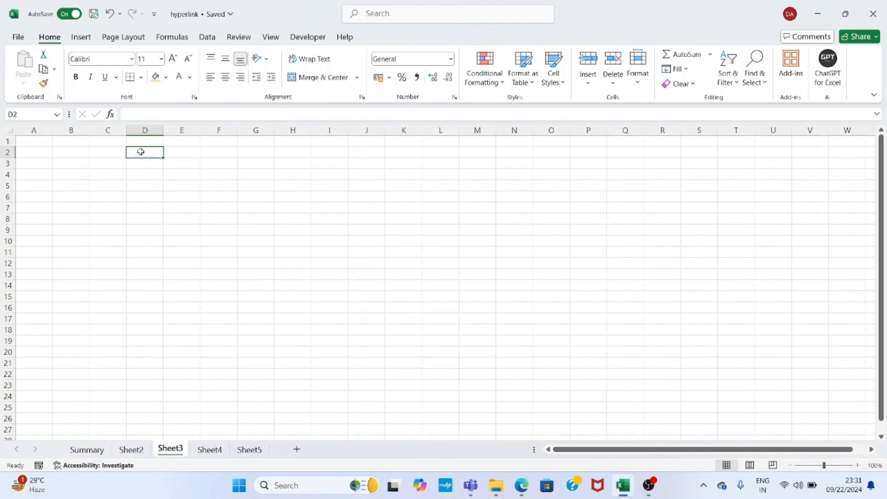
type("Go")
type(" tot")
type(" Back")
key("Return")
key("Up")
key("alt+h")
key("o")
key("i")
key("Down")
key("Up")
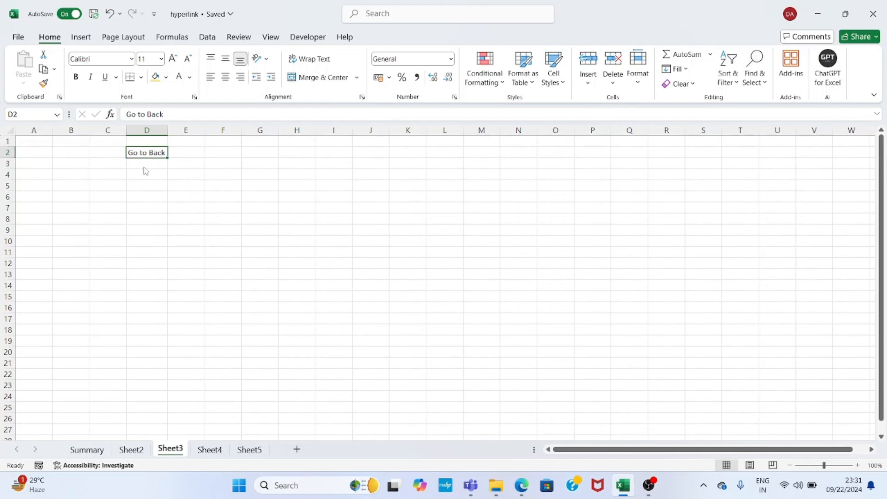
Add a hyperlink on Sheet3's Go to Back cell to cell A1 of the Summary sheet, and follow it
key("ctrl+k")
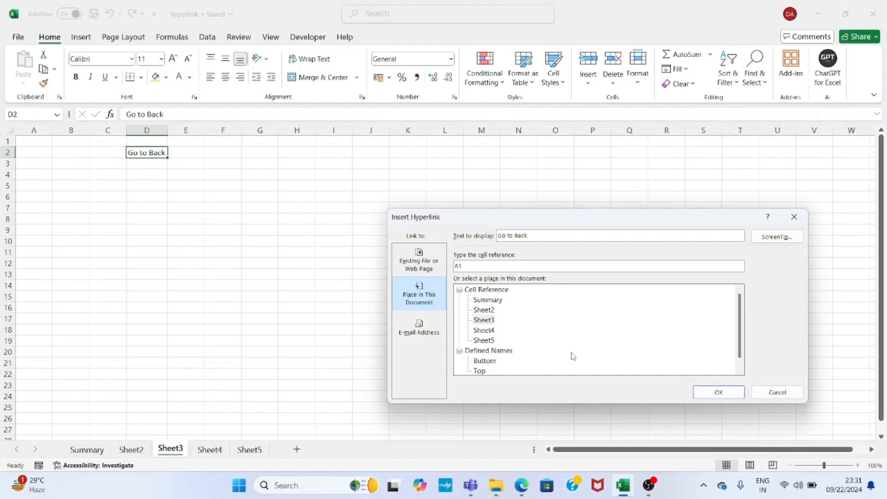
left_click(490, 300)
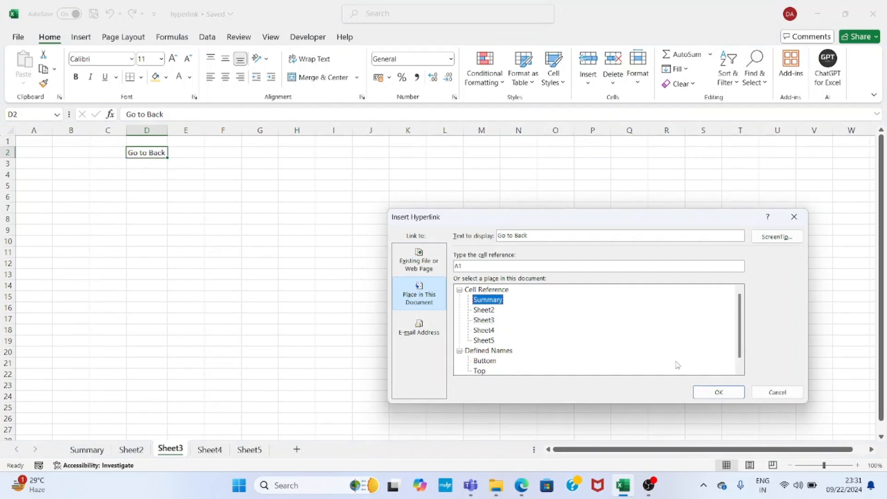
left_click(719, 392)
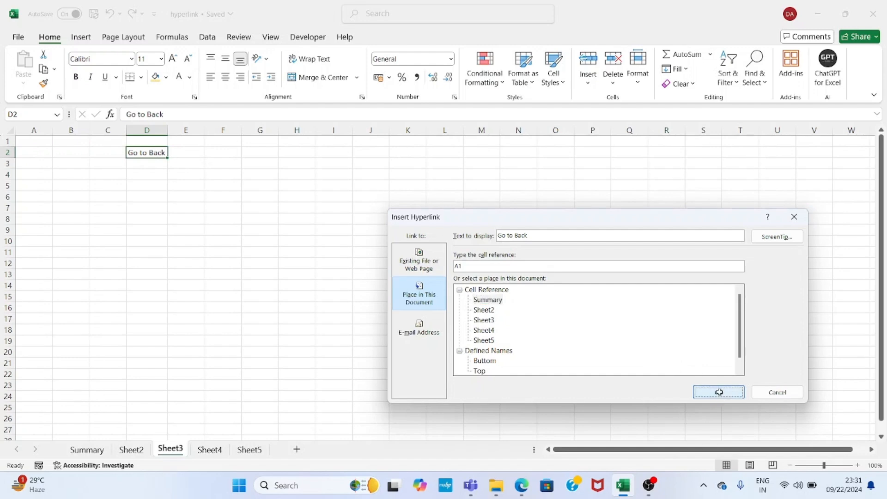
left_click(276, 273)
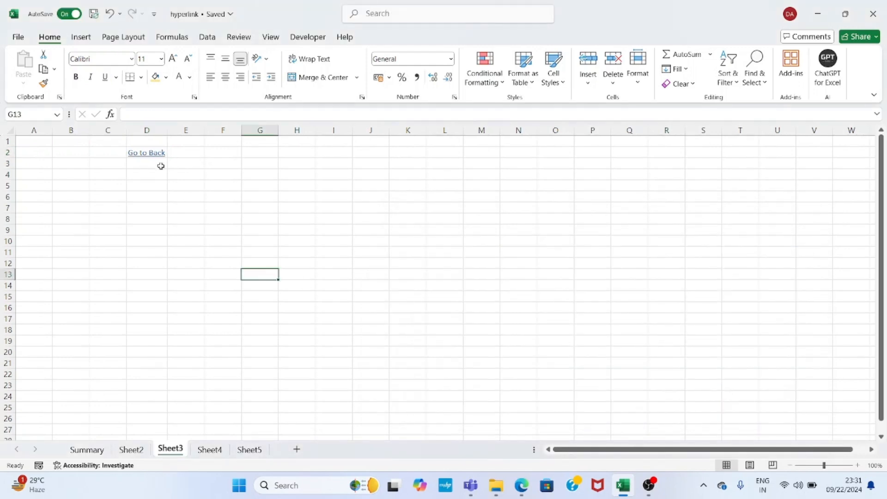
left_click(154, 154)
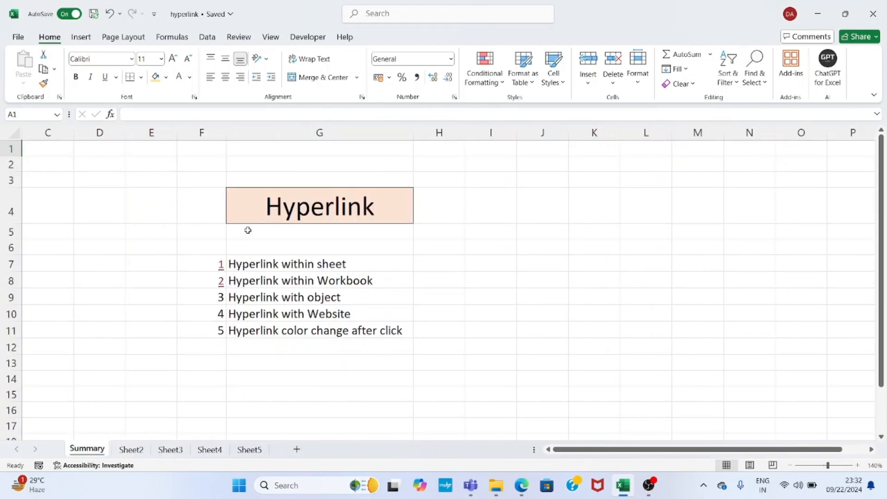
Edit Sheet3's Go to Back hyperlink to target the Hyperlink heading cell G4 on Summary, and follow it to test the jump
left_click(152, 206)
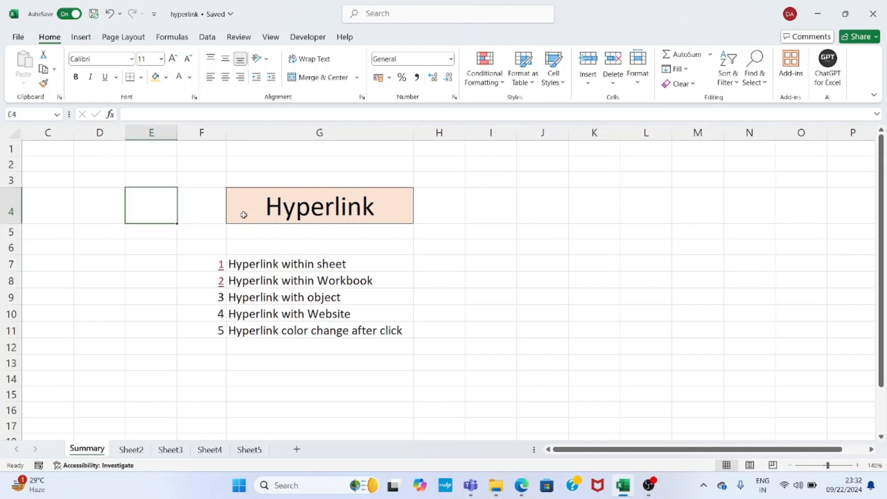
key("Right")
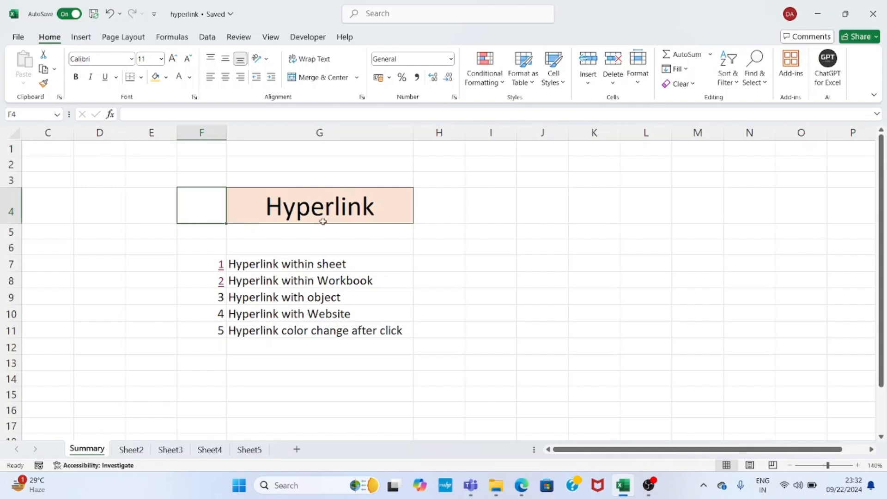
key("Right")
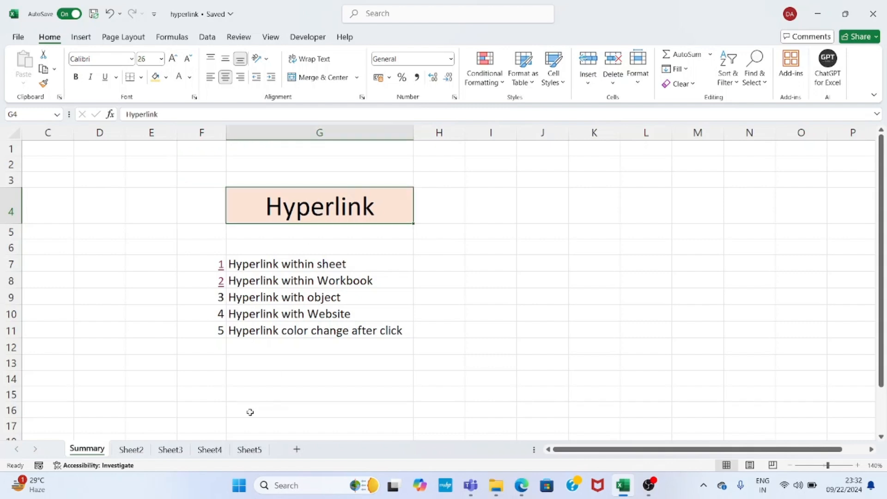
left_click(181, 450)
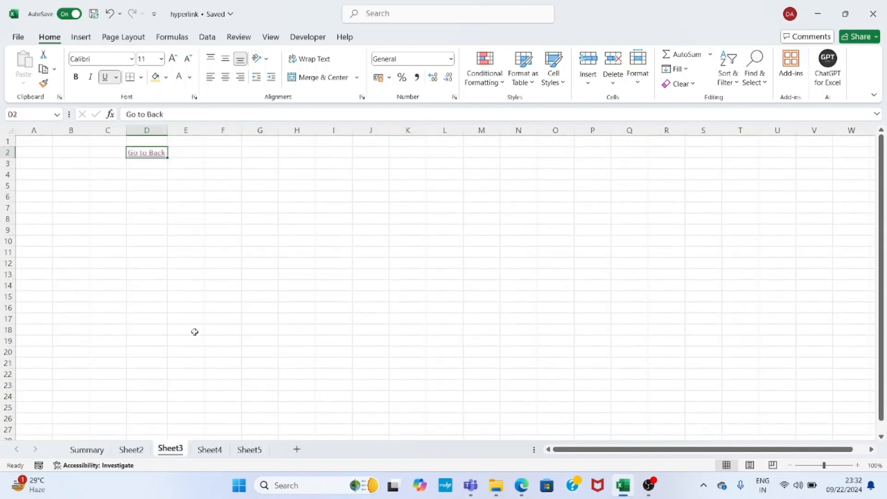
key("ctrl+k")
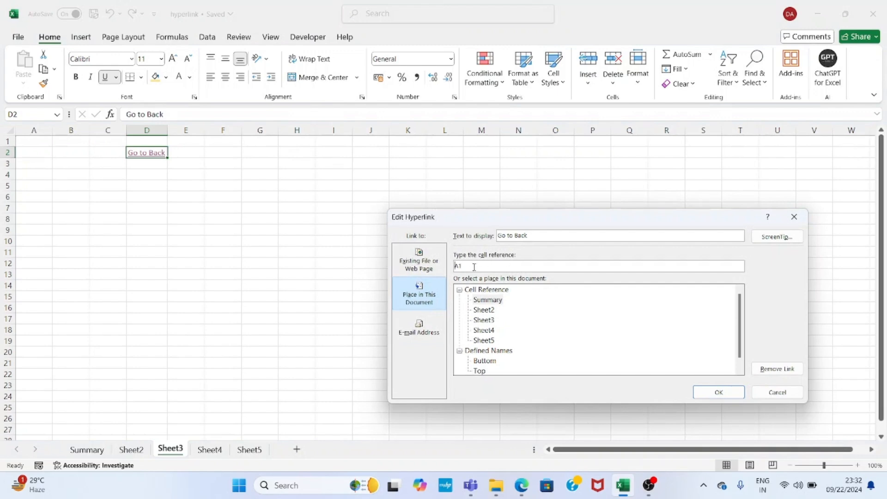
key("BackSpace")
key("BackSpace")
left_click(720, 393)
left_click(266, 252)
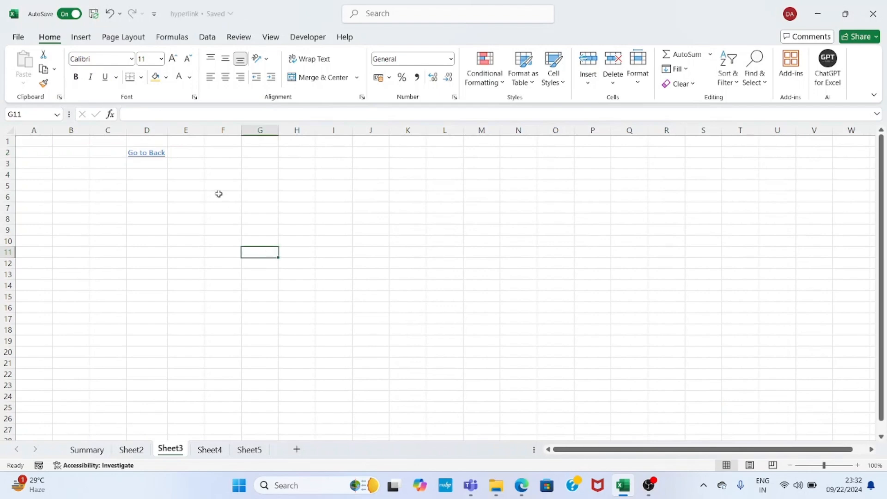
left_click(154, 157)
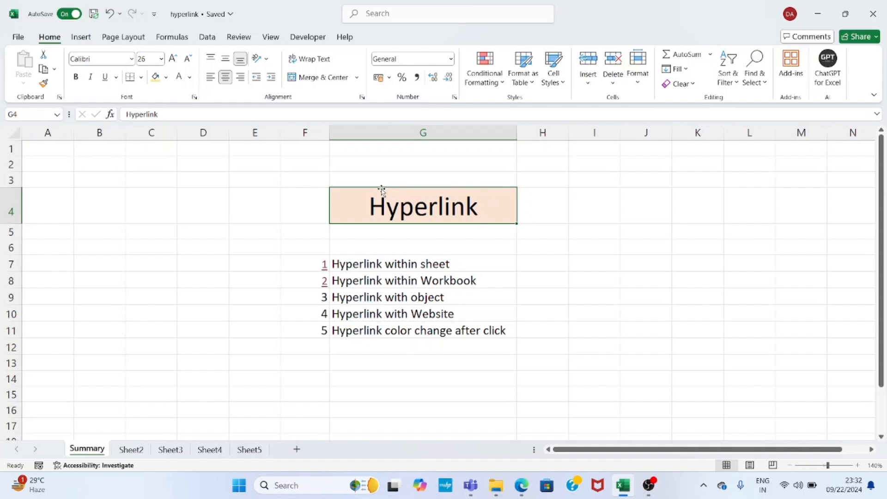
Hyperlink the number 3 beside "Hyperlink with object" to cell A1 of Sheet4, and follow the link
left_click(354, 301)
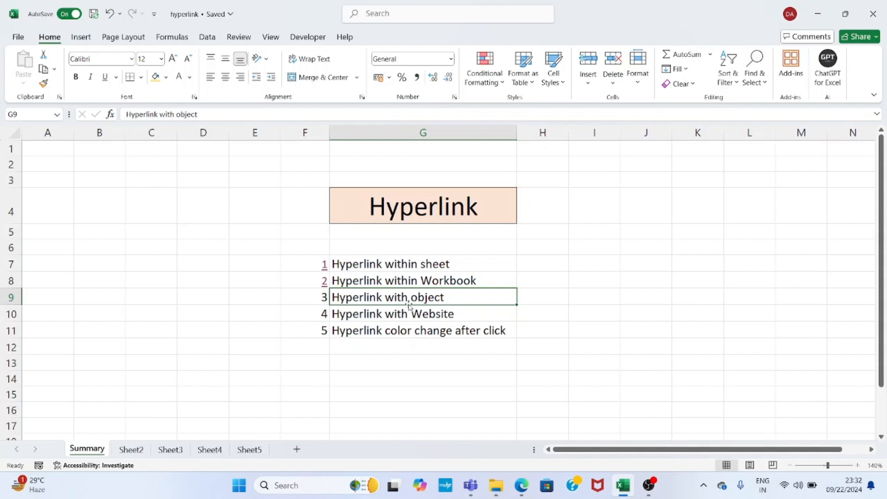
left_click(323, 299)
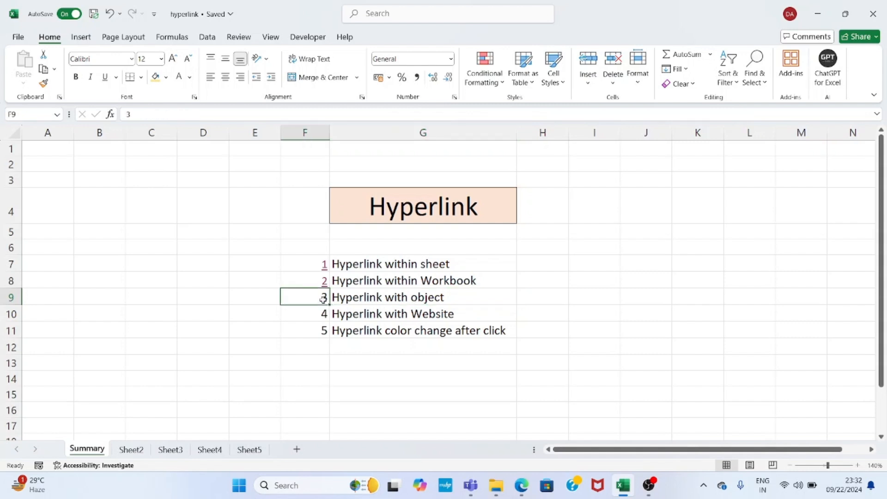
key("ctrl+k")
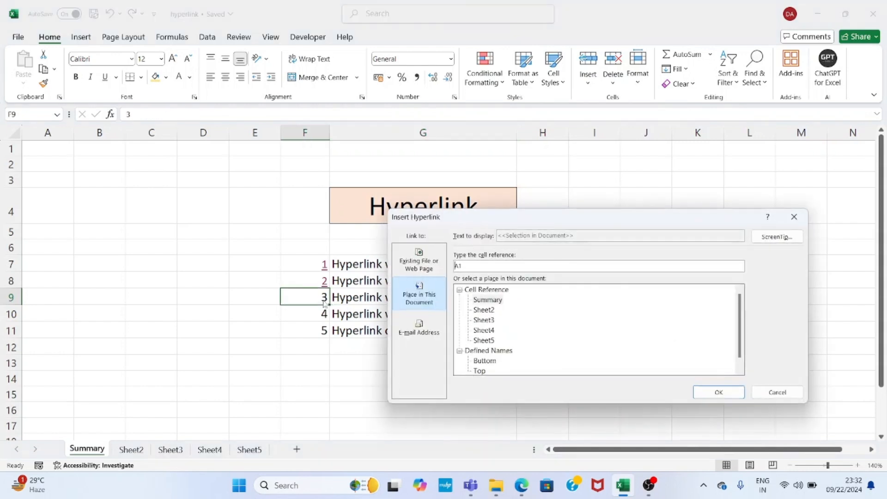
left_click(491, 330)
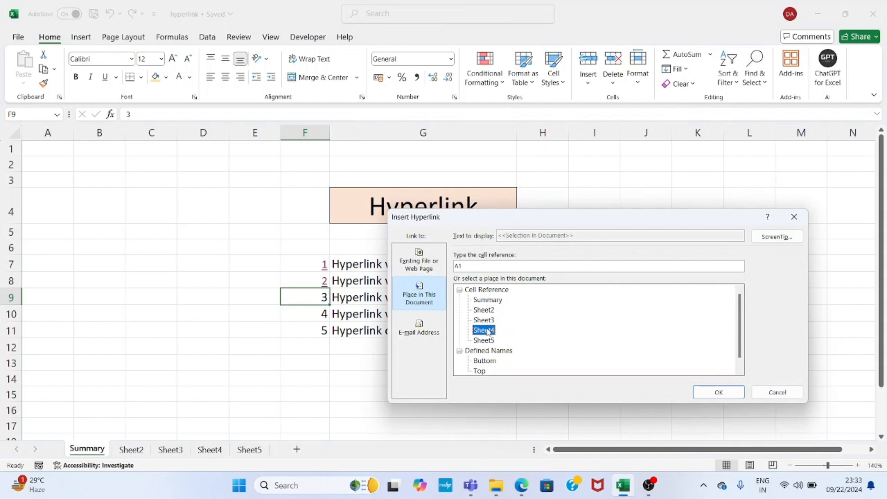
left_click(709, 392)
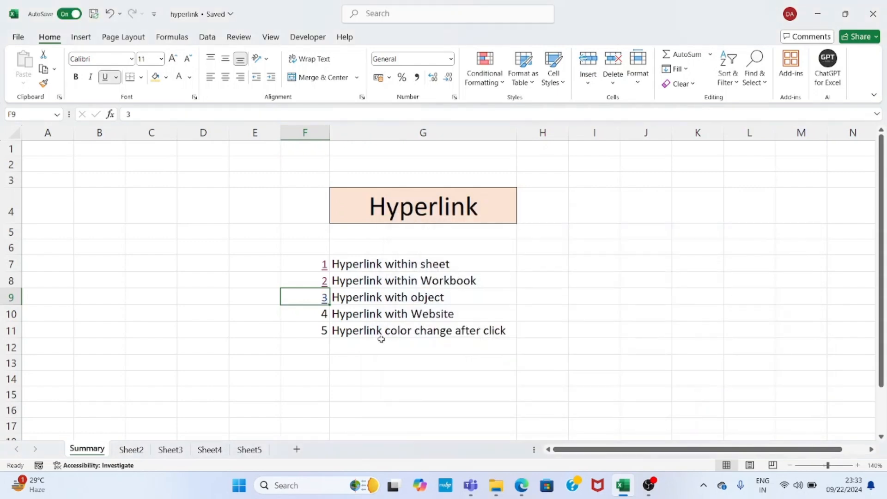
left_click(325, 298)
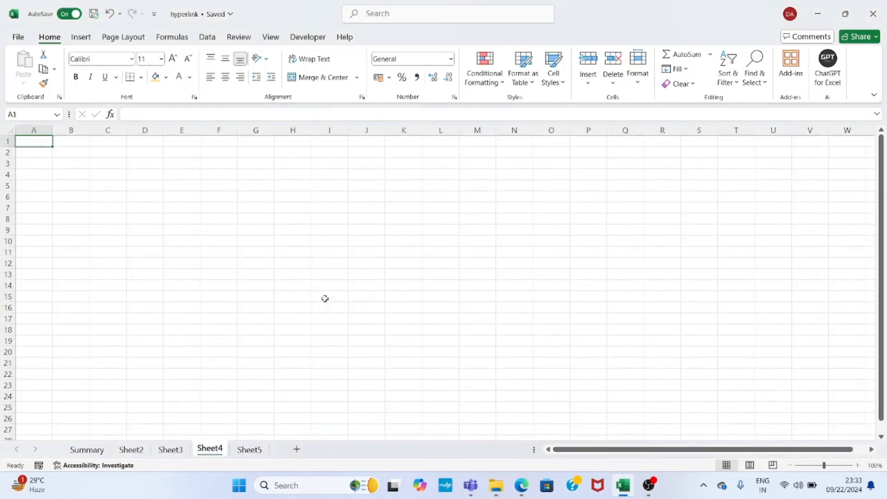
Enter "Go to Back" in cell C2 of Sheet4 and autofit the column to the text
left_click(177, 450)
left_click(209, 449)
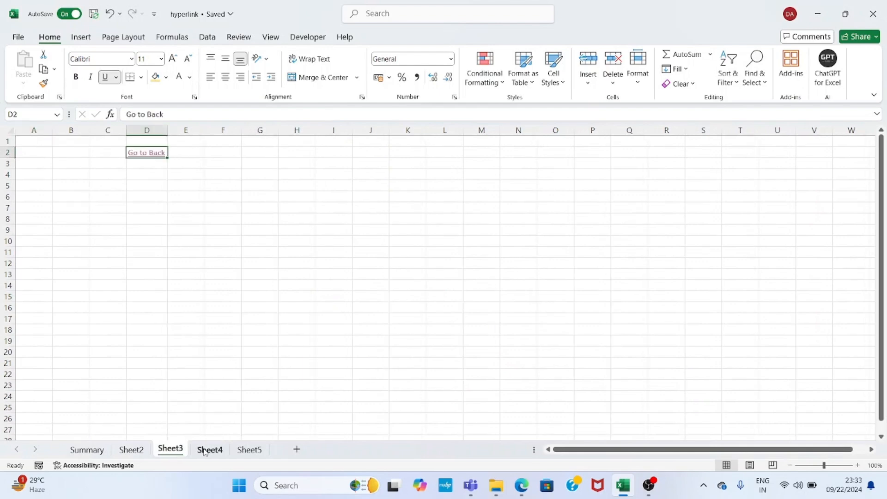
left_click(100, 153)
type("Go to")
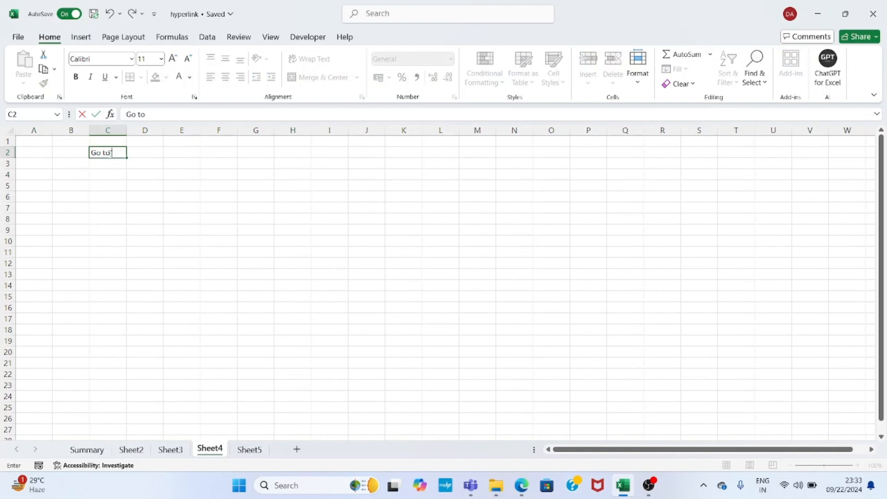
type(" Back")
key("Return")
left_click(108, 152)
key("alt")
key("o")
key("c")
key("a")
Add a hyperlink on Sheet4's Go to Back cell to cell G4 of the Summary sheet, and check its ScreenTip
key("ctrl+k")
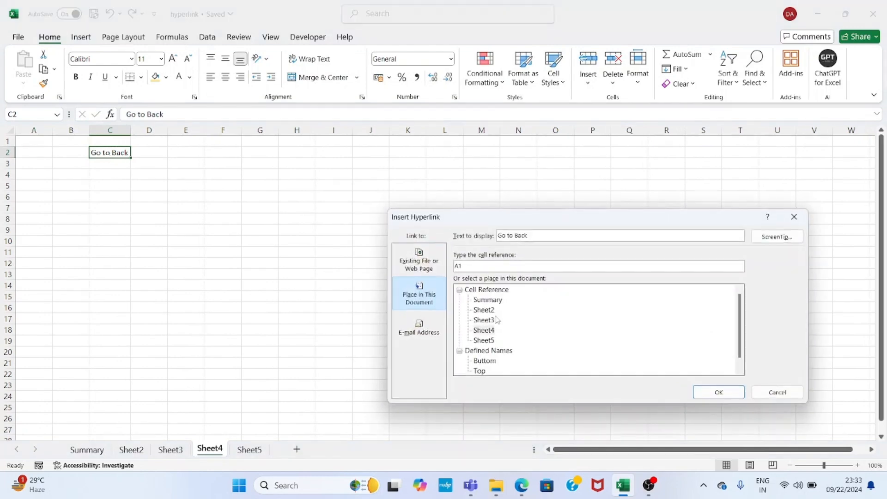
left_click(495, 303)
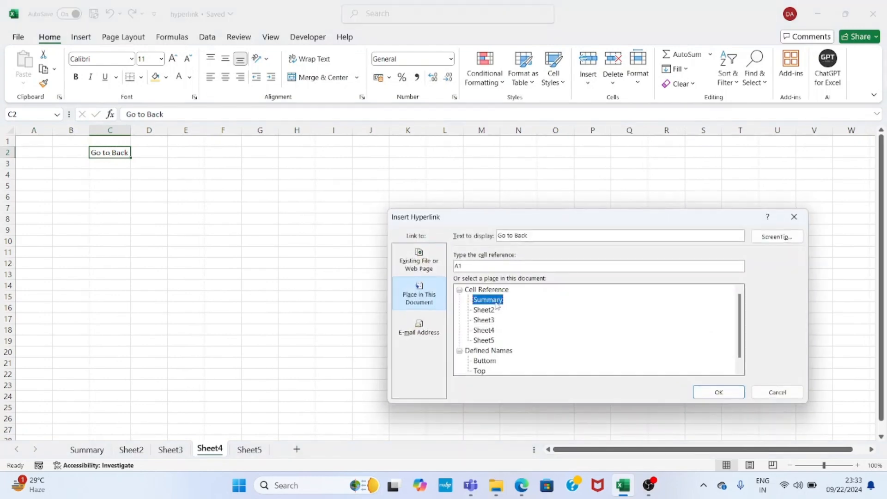
left_click(476, 264)
key("BackSpace")
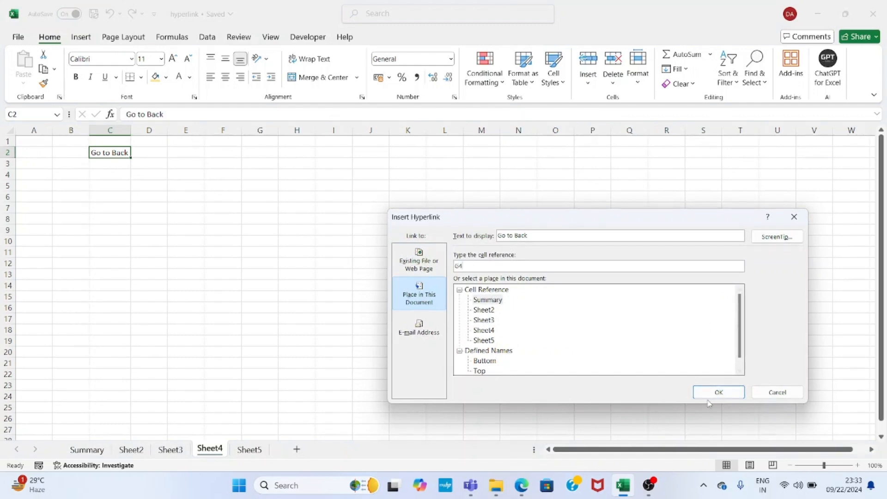
left_click(708, 393)
left_click(221, 285)
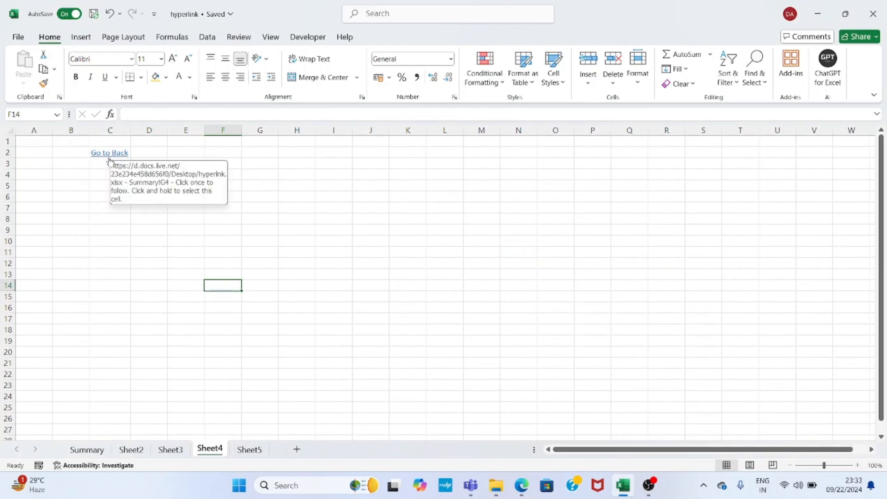
left_click(184, 166)
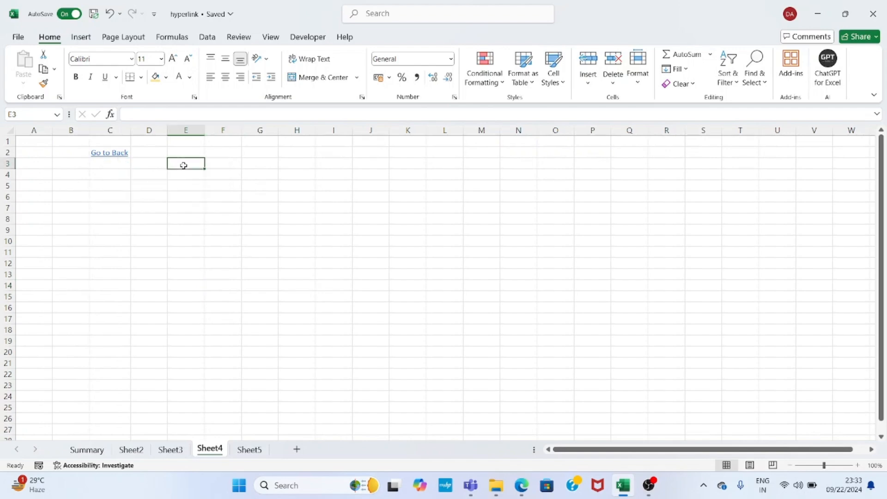
Insert the left-pointing curved arrow stock icon on Sheet4, enlarge it to about 3.13 cm square and place it below the Go to Back cell
left_click(88, 44)
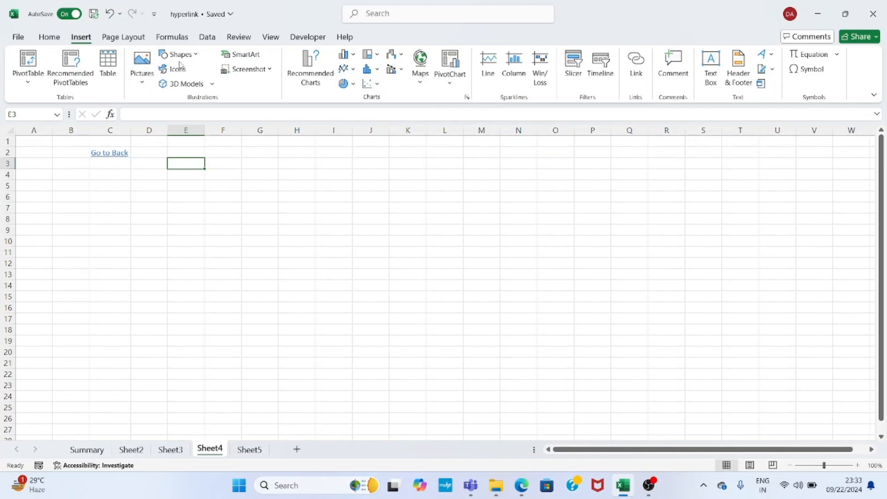
left_click(193, 62)
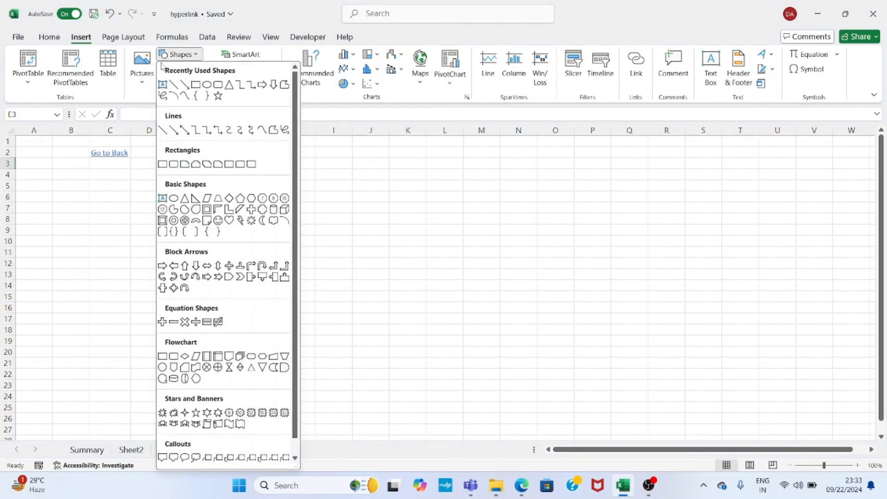
left_click(143, 85)
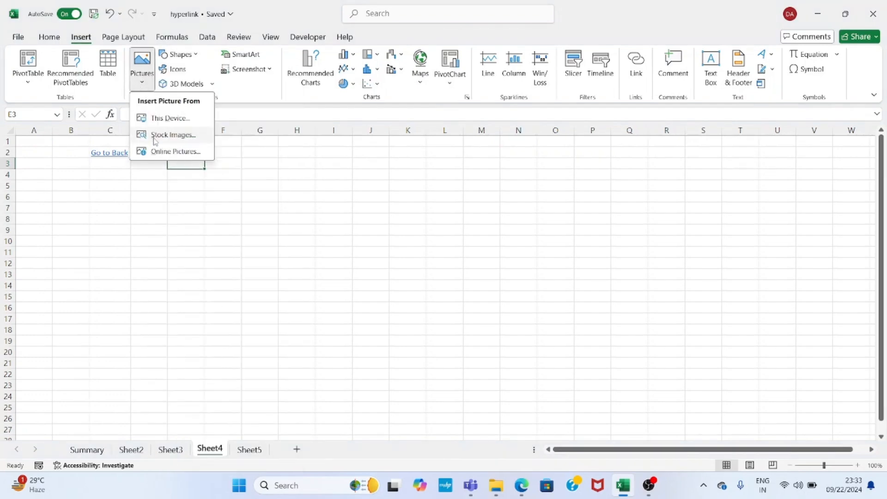
left_click(155, 136)
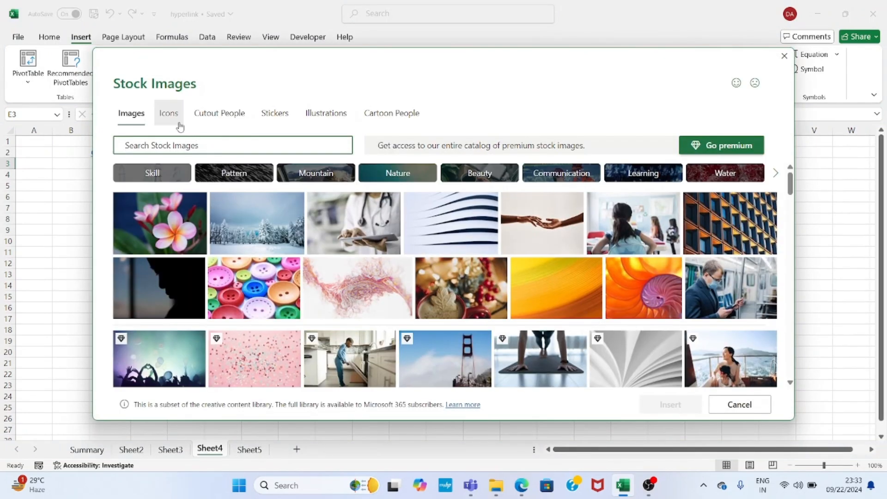
left_click(172, 120)
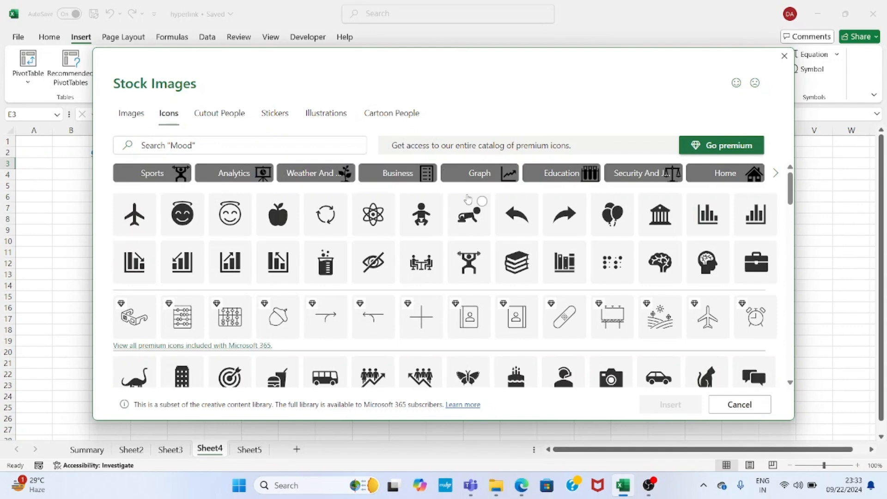
left_click(517, 210)
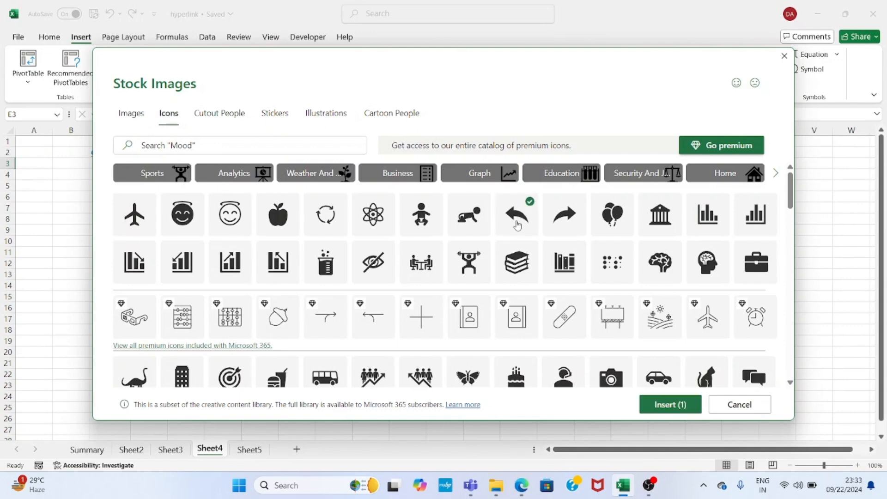
left_click(659, 404)
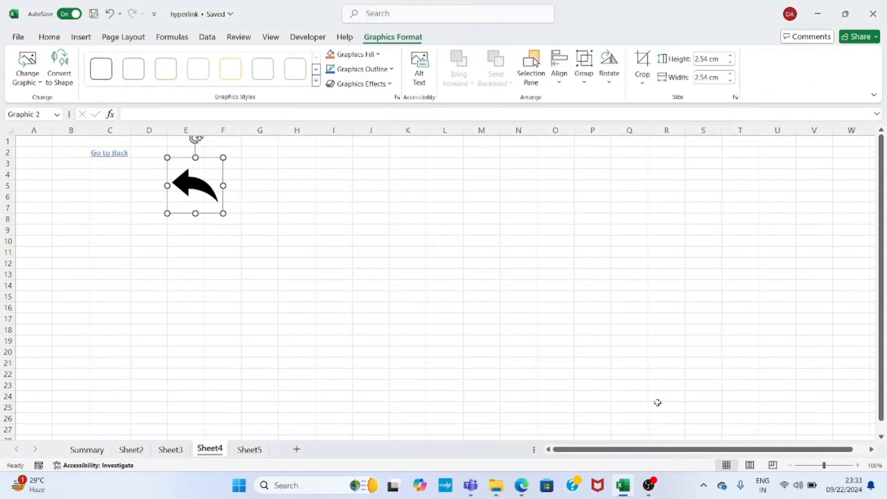
left_click_drag(194, 190, 174, 258)
left_click_drag(147, 224, 135, 211)
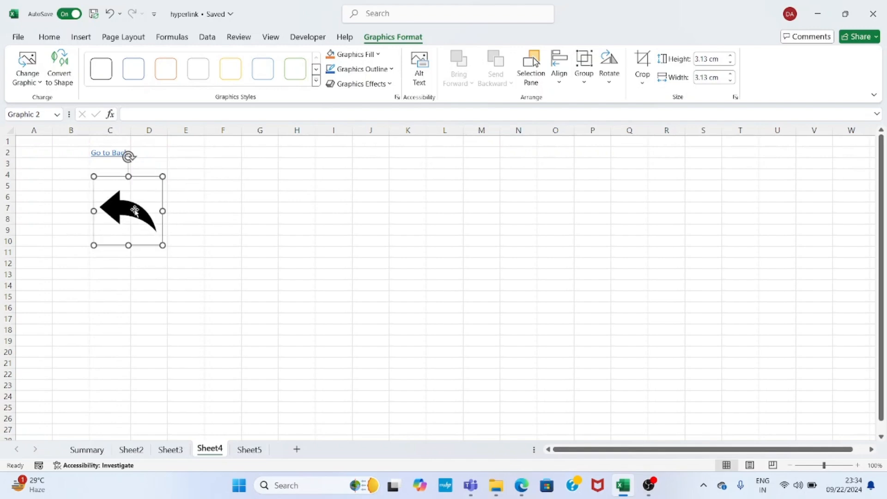
Fill the arrow icon with the dark gold theme colour and give it a shadow effect
left_click(378, 54)
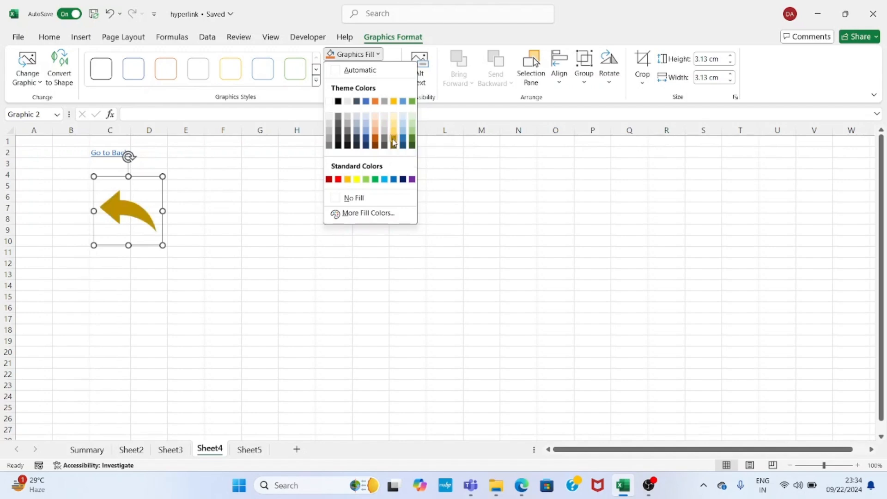
left_click(393, 139)
left_click(390, 86)
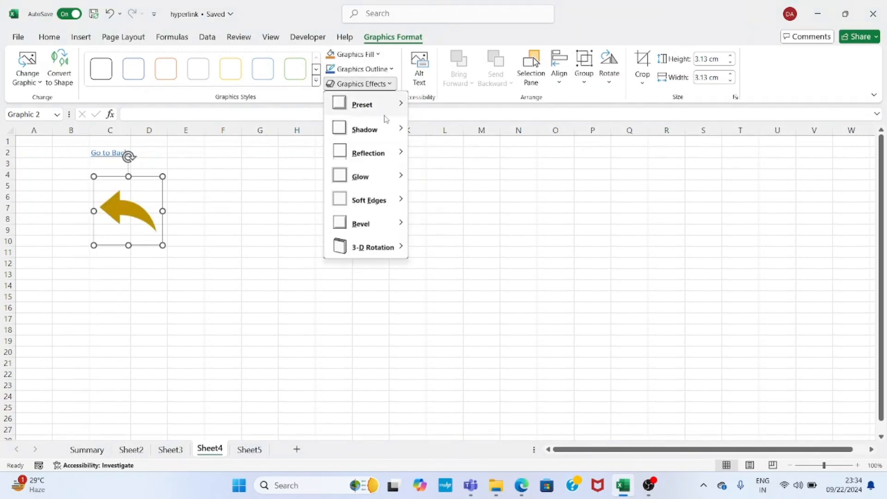
mouse_move(386, 130)
left_click(424, 153)
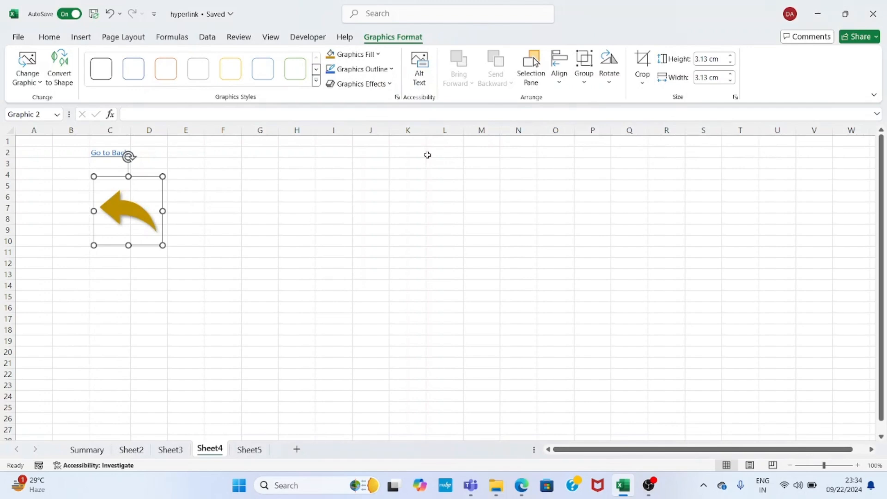
left_click(316, 81)
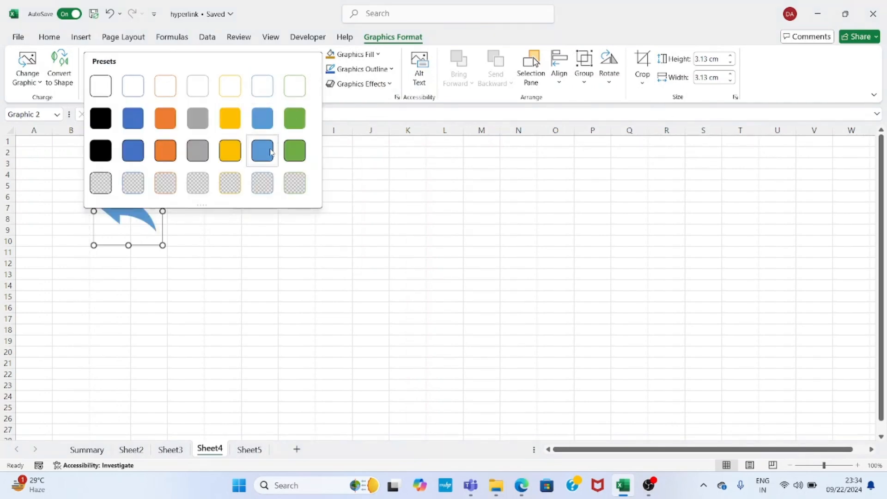
left_click(342, 165)
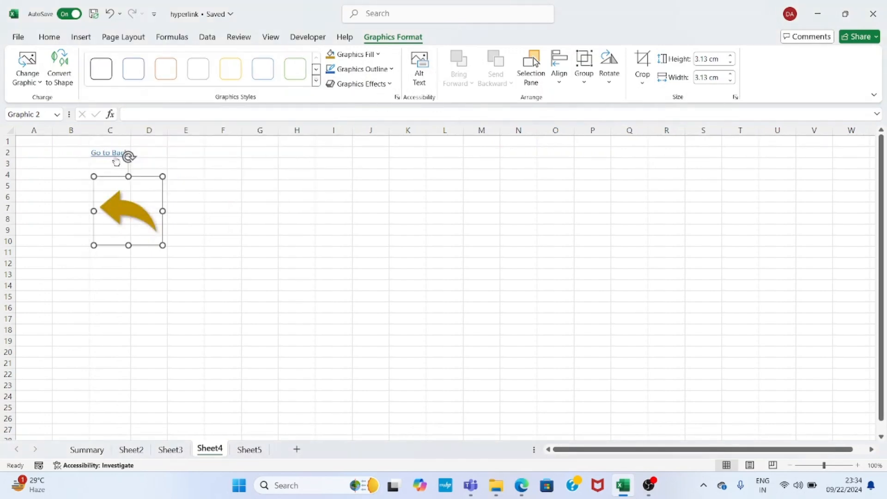
Hyperlink the arrow icon to cell A1 of the Summary sheet, and follow the link to test it
right_click(117, 211)
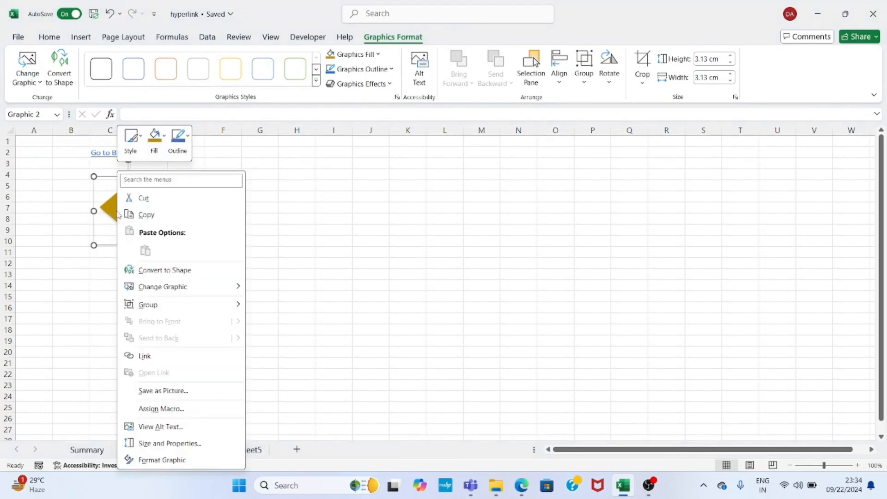
left_click(145, 359)
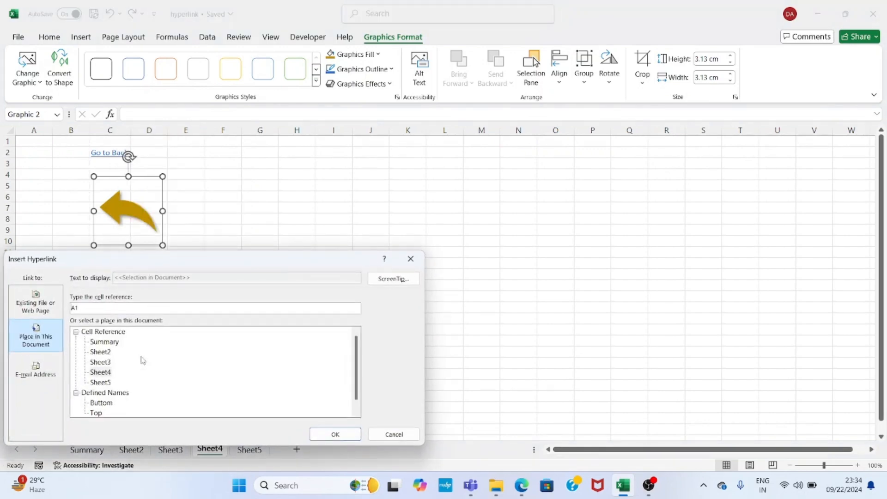
left_click(111, 343)
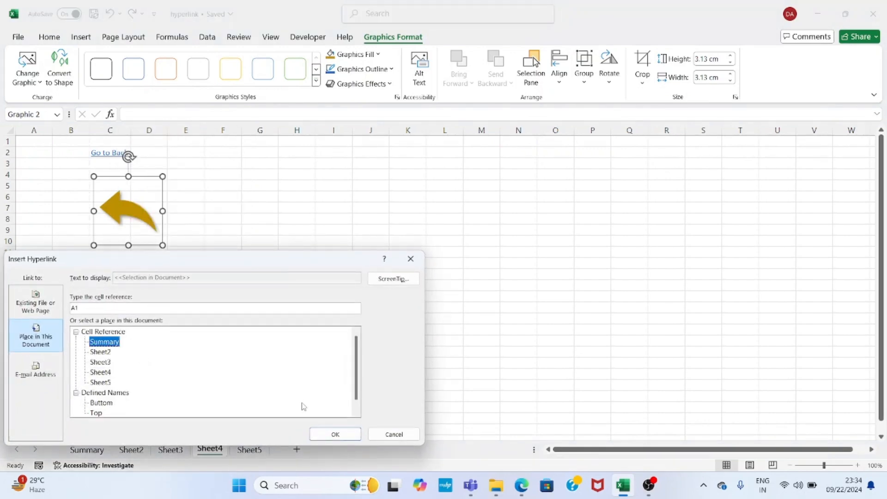
left_click(342, 436)
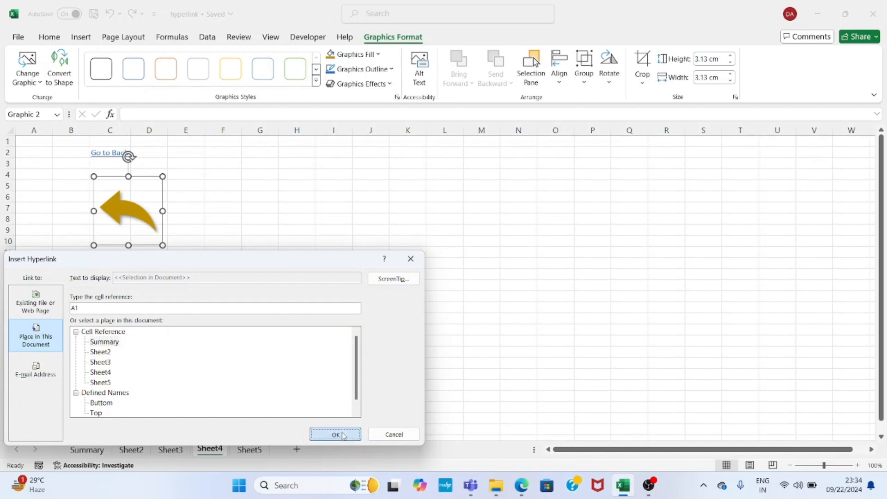
left_click(157, 334)
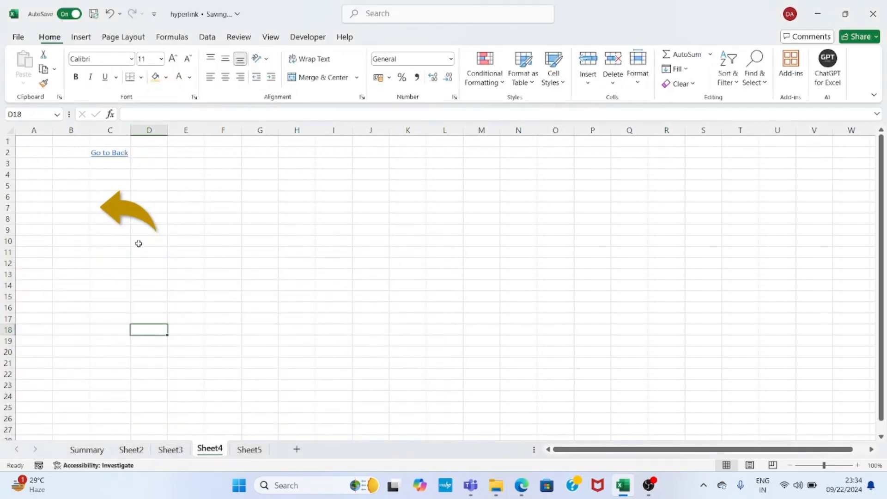
left_click(125, 213)
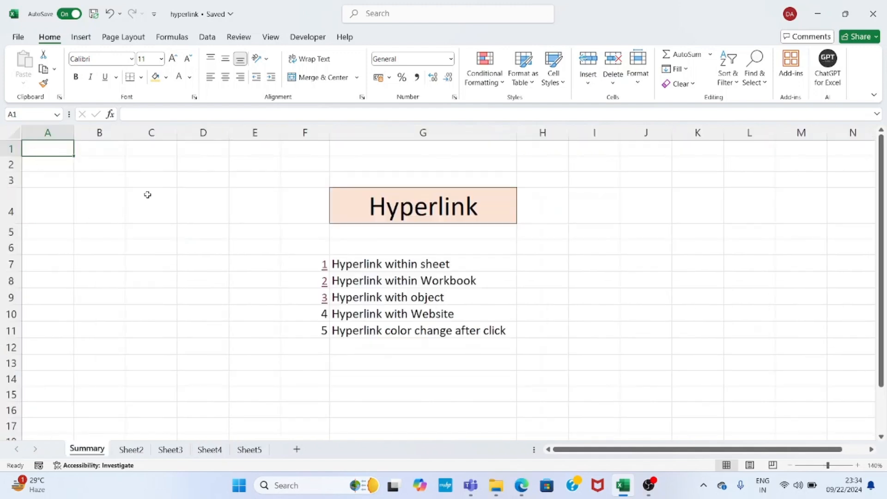
Edit the Sheet4 arrow icon's hyperlink to target cell G4 of Summary, and follow it to test the jump
left_click(209, 449)
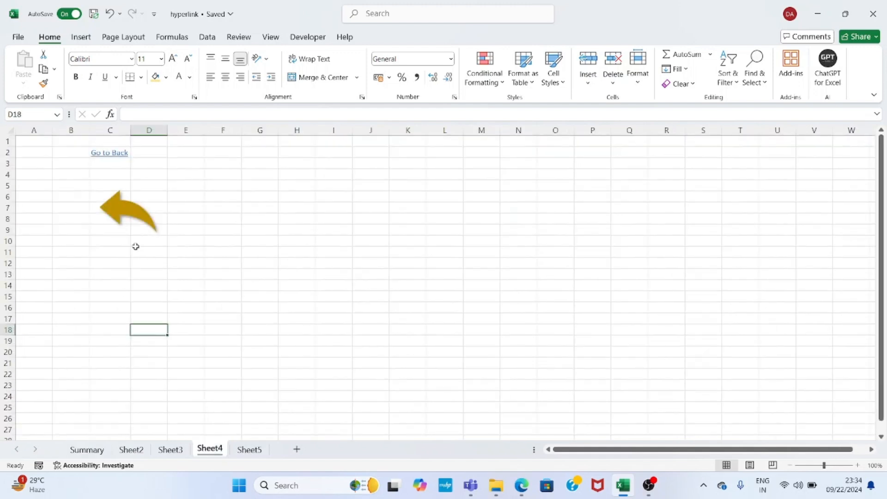
right_click(127, 215)
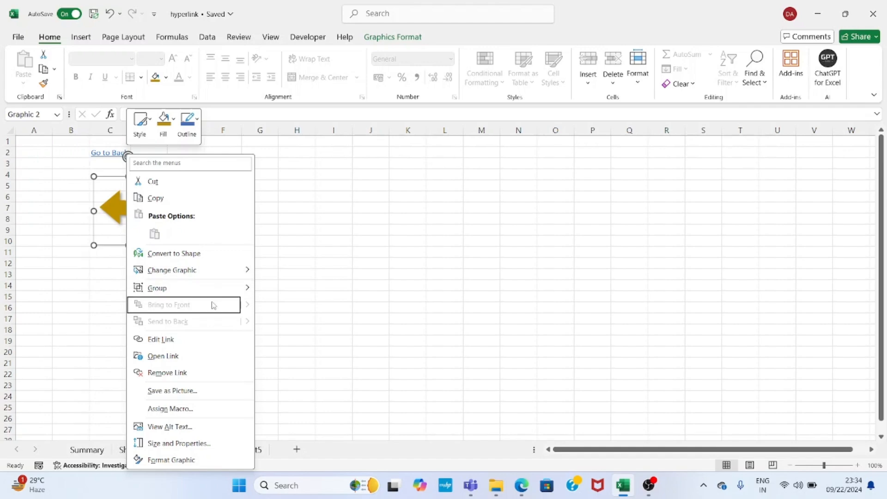
left_click(155, 341)
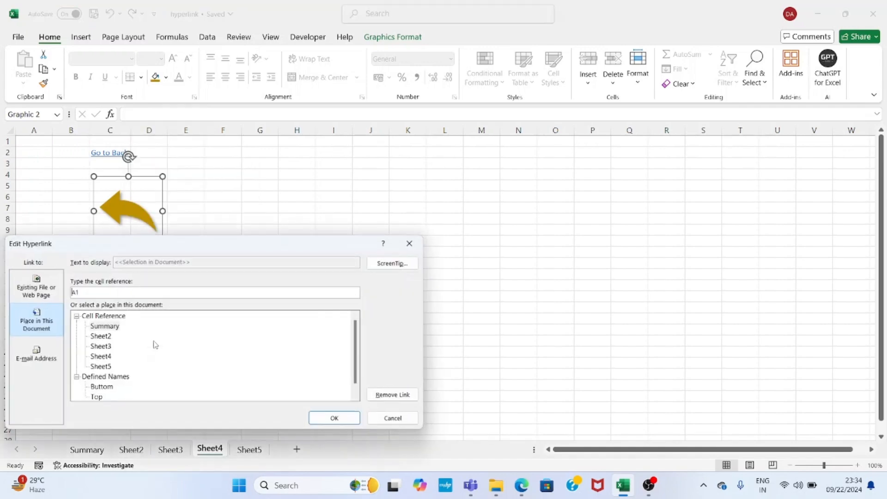
double_click(91, 292)
type("G")
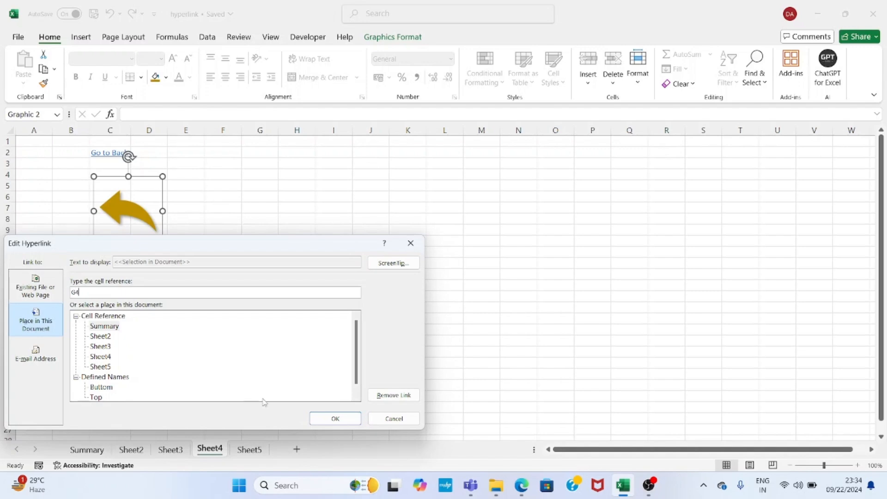
left_click(333, 418)
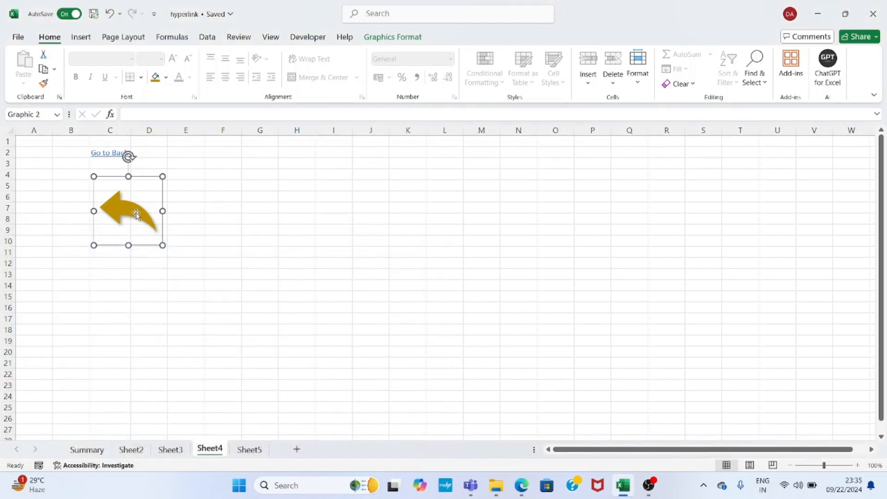
left_click(125, 298)
left_click(127, 211)
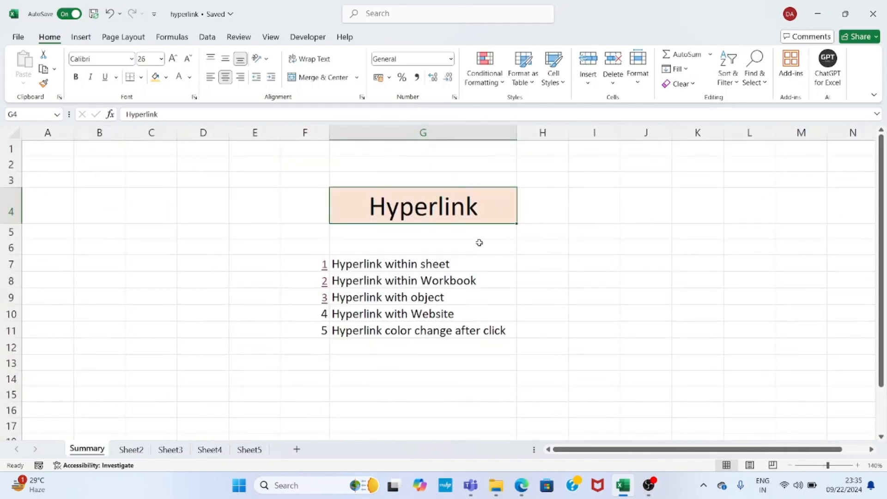
Hyperlink the number 4 beside "Hyperlink with Website" to cell A1 of Sheet5, and follow the link
left_click(321, 316)
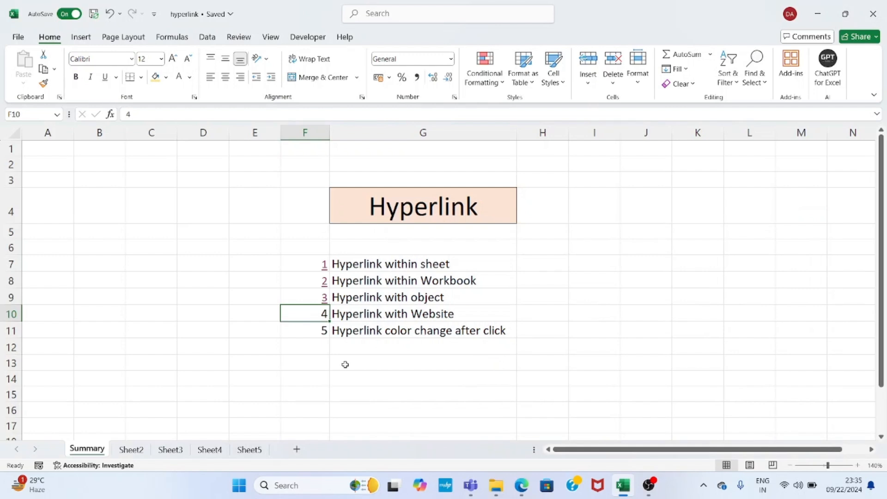
key("ctrl+k")
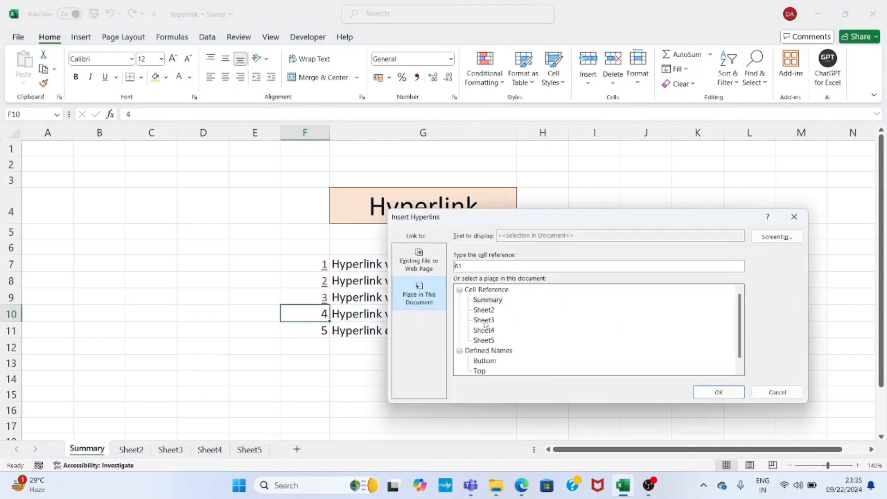
left_click(491, 342)
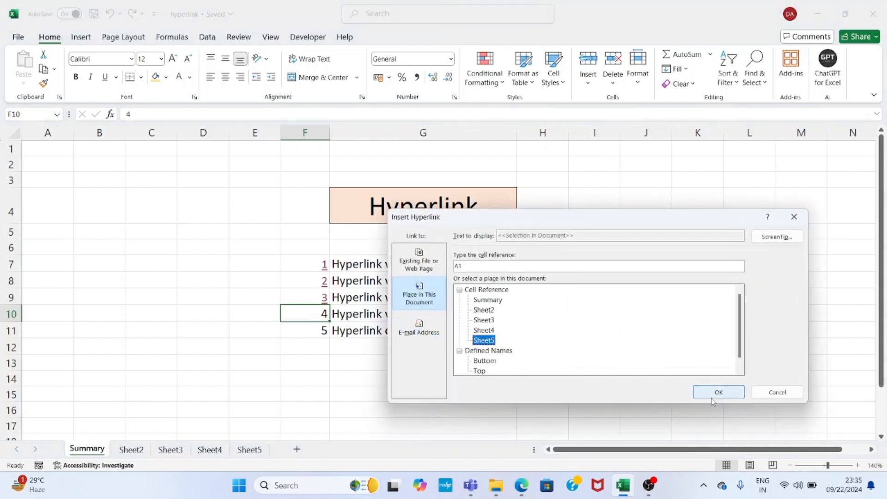
left_click(715, 393)
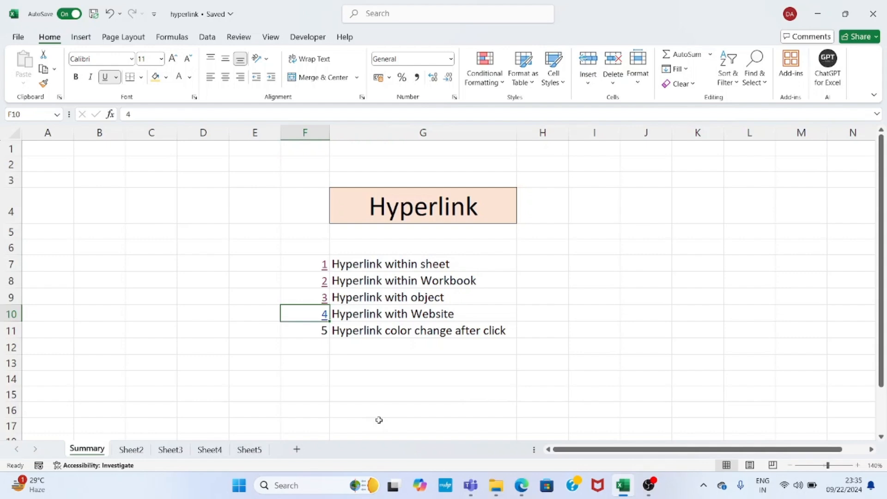
left_click(324, 315)
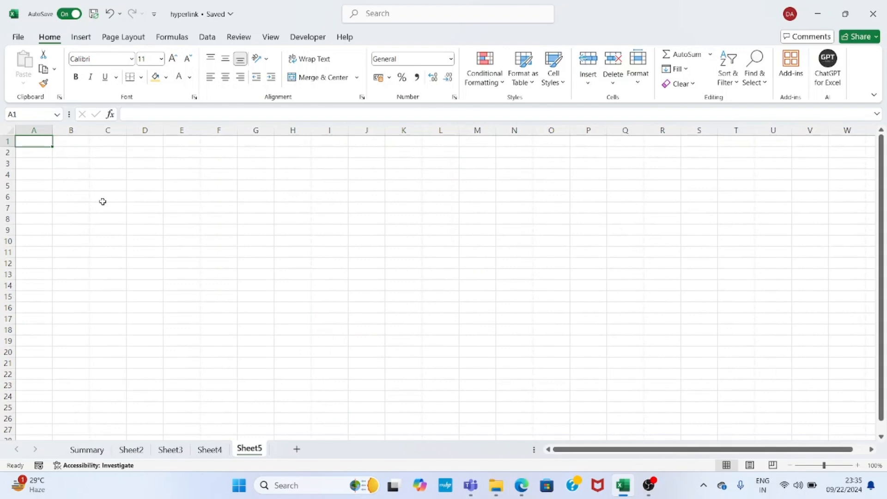
left_click(122, 172)
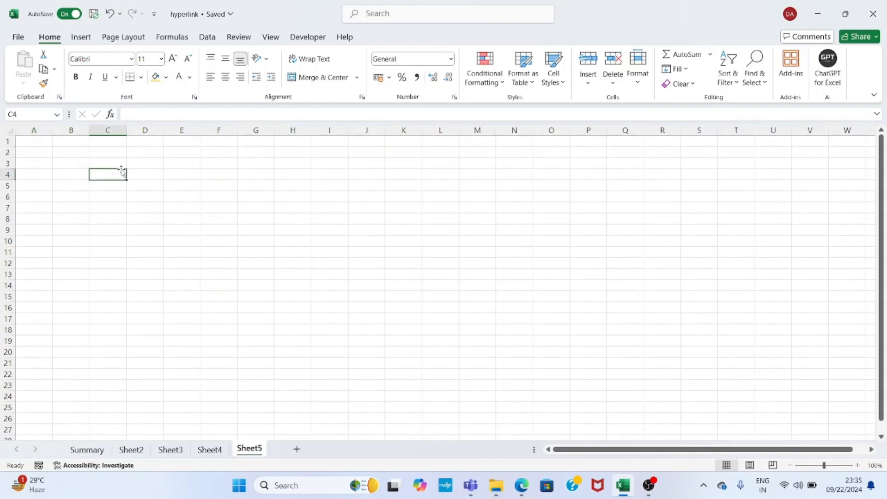
type("www")
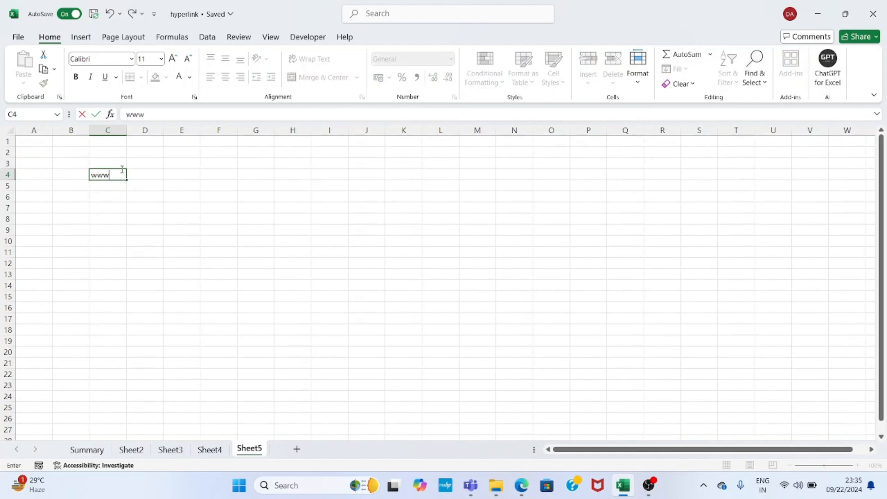
type(".google.com")
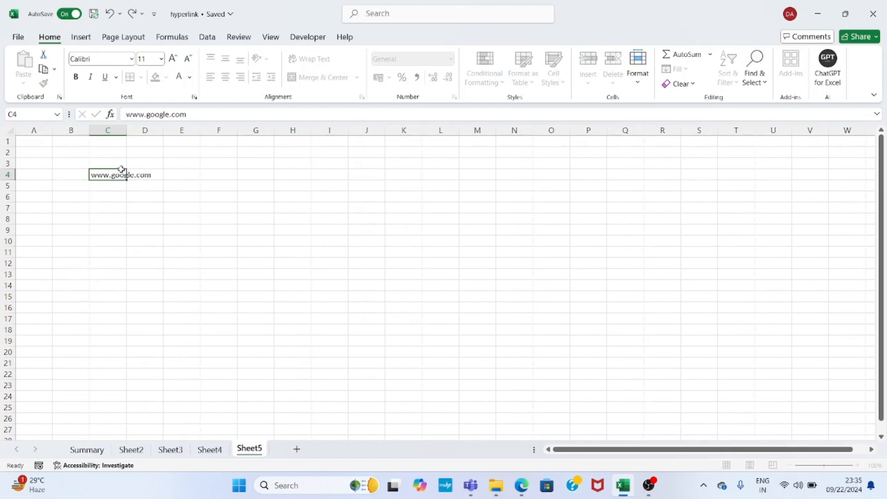
key("Return")
left_click(122, 171)
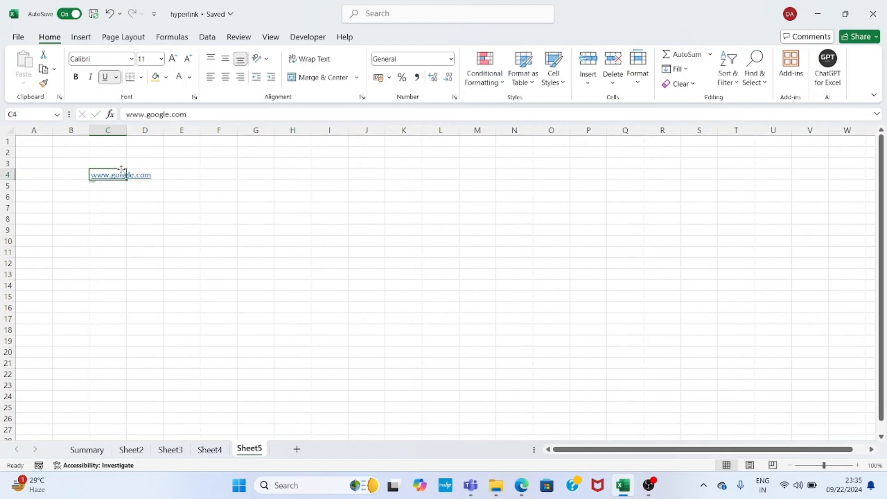
double_click(126, 131)
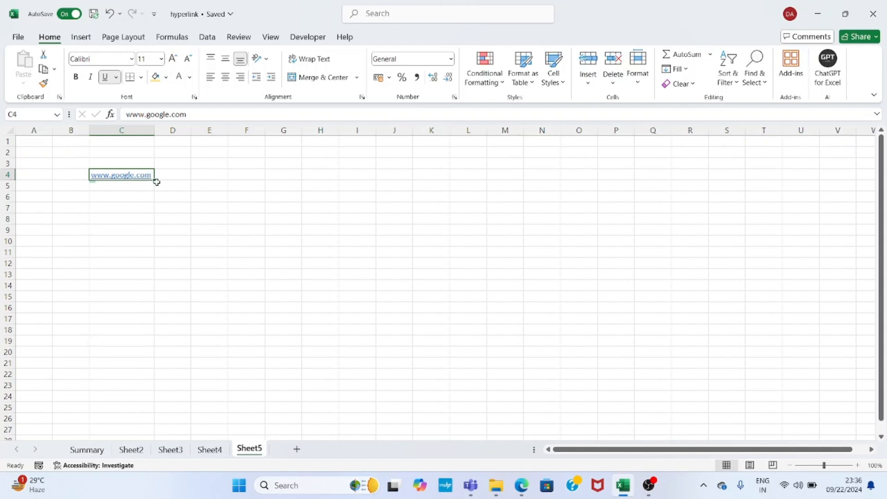
left_click(122, 177)
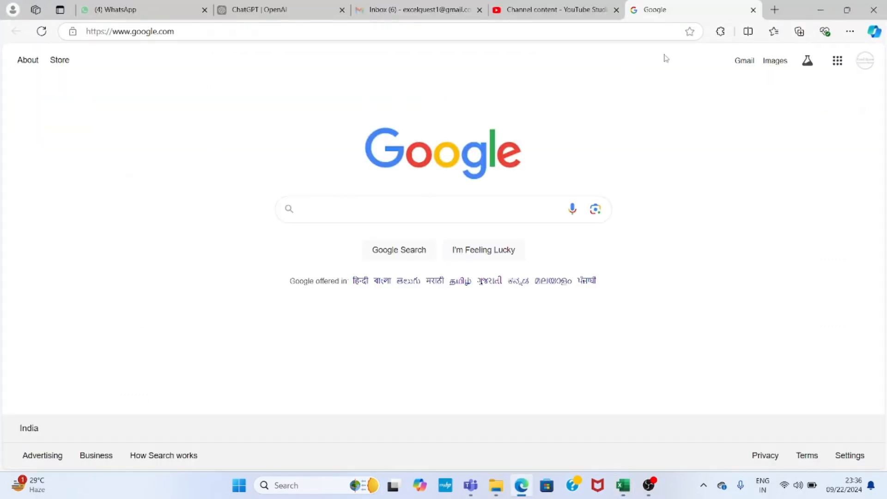
left_click(821, 11)
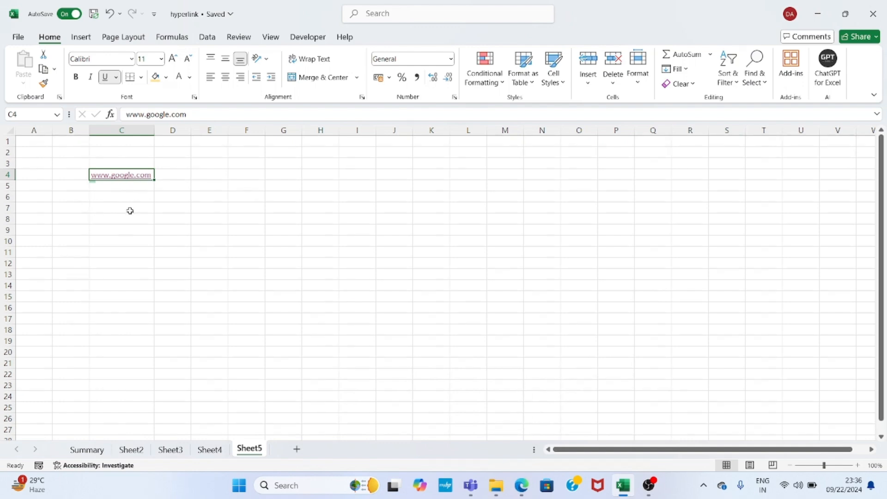
key("ctrl+k")
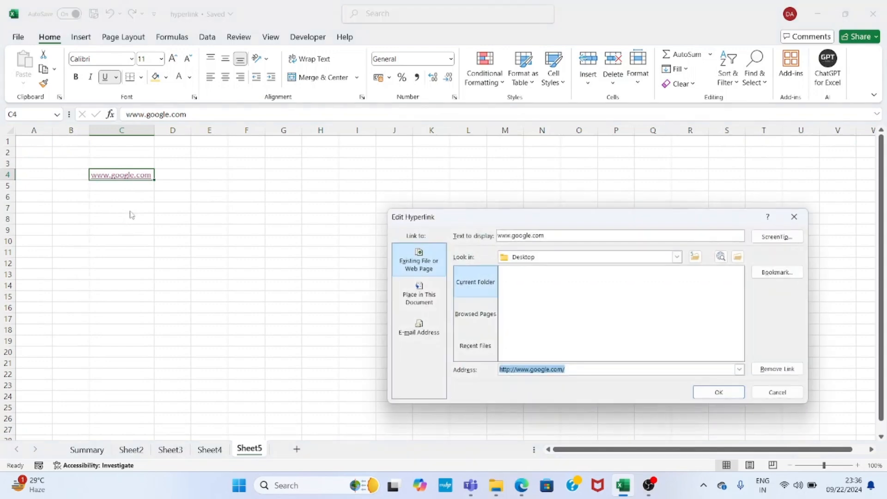
left_click(412, 269)
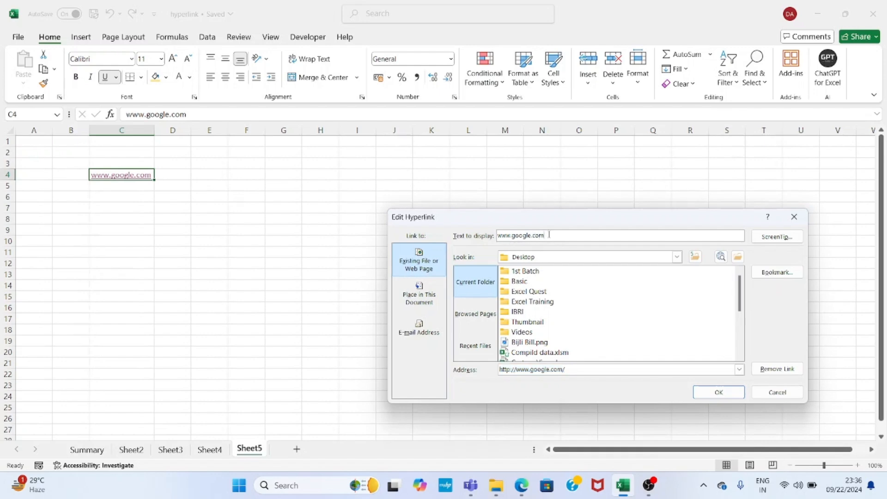
double_click(550, 235)
type("Search")
Add the ScreenTip "Click to open website" to the C4 hyperlink and apply the edited link
left_click(765, 239)
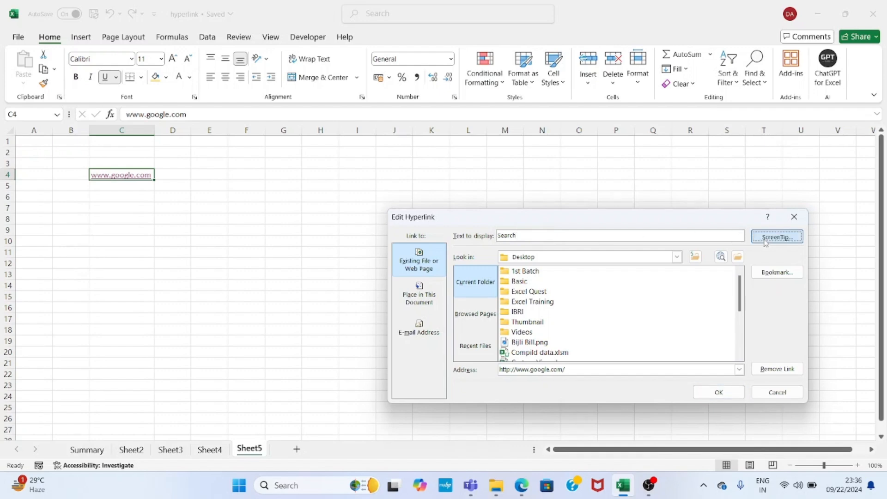
type("click to open we")
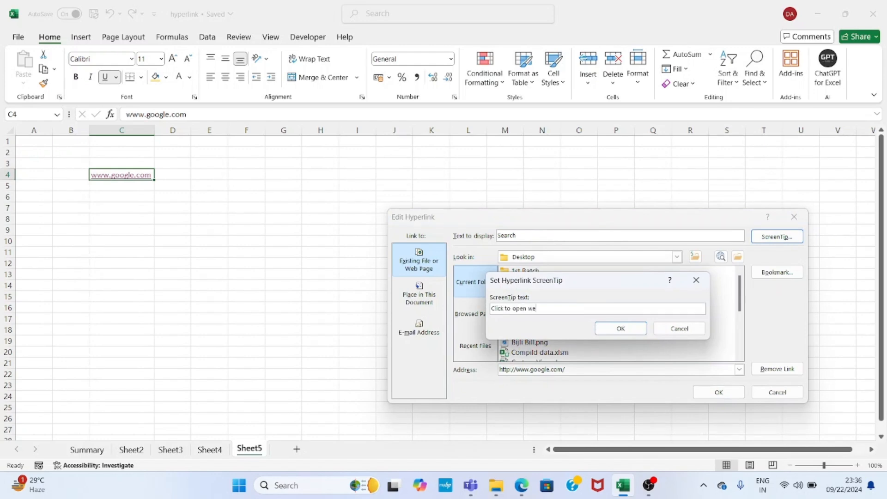
type("bsite")
left_click(621, 328)
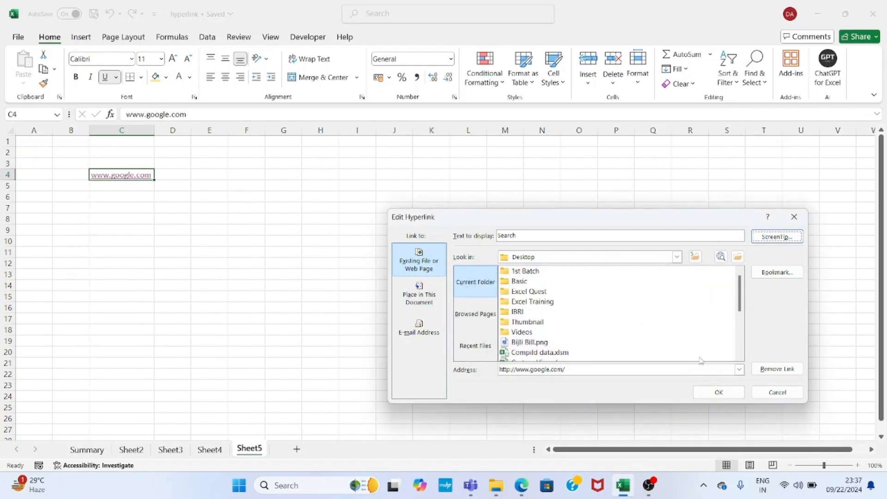
left_click(714, 391)
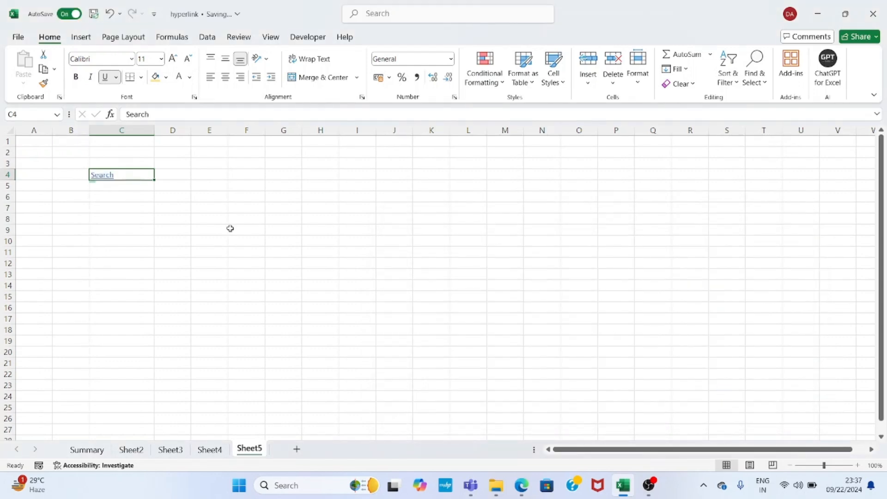
Check the Search link's ScreenTip, follow the link, close the Google tab it opens, and return to Excel
left_click(113, 220)
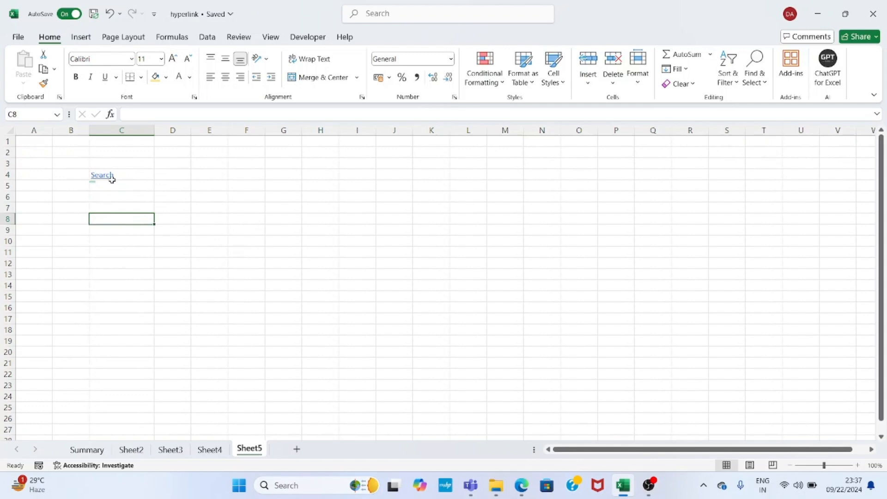
mouse_move(104, 180)
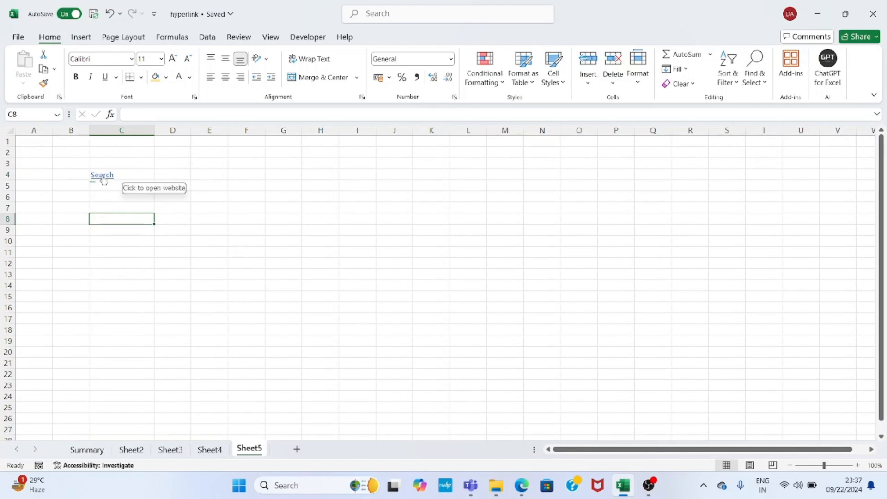
left_click(103, 178)
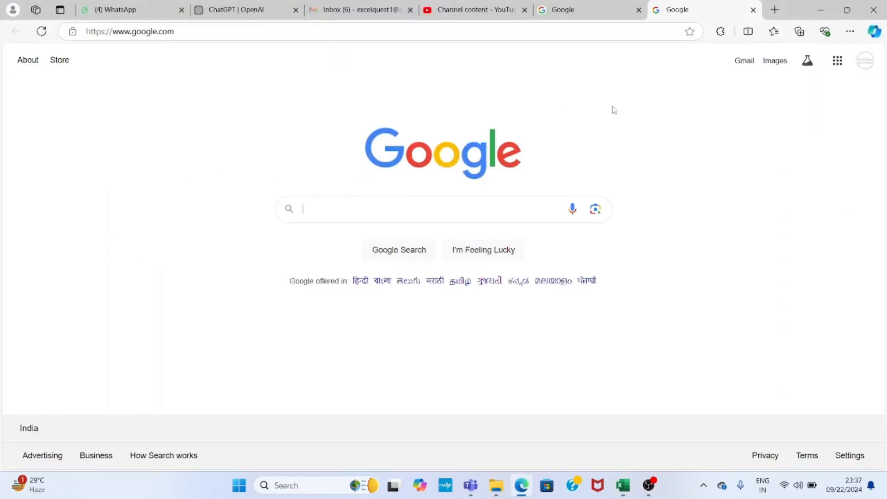
left_click(753, 14)
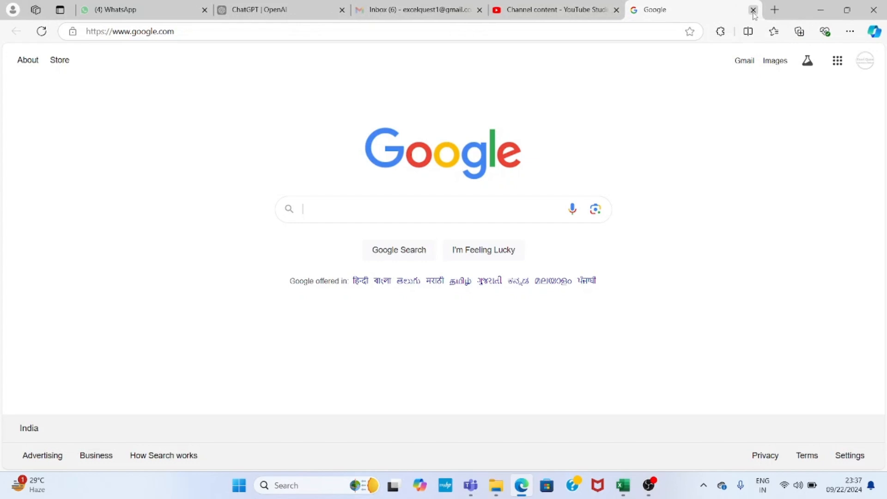
left_click(823, 13)
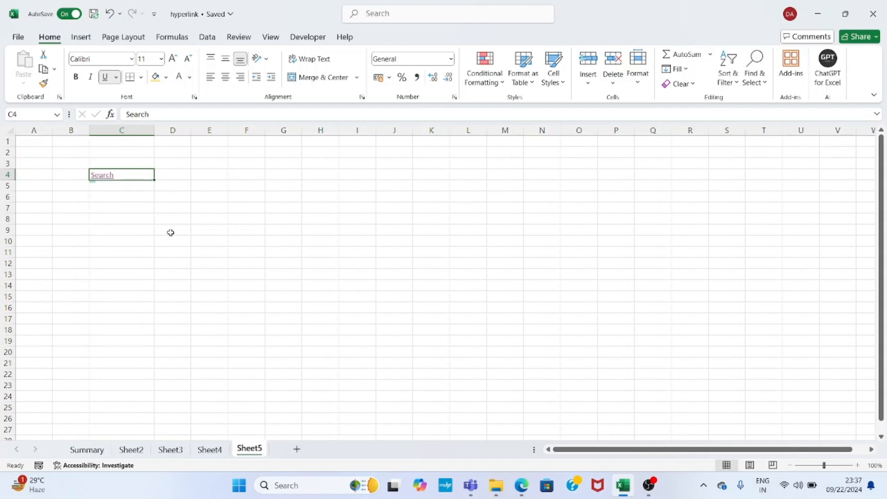
Hyperlink the number 5 beside "Hyperlink color change after click" on the Summary sheet to cell A1 of Sheet5
left_click(87, 452)
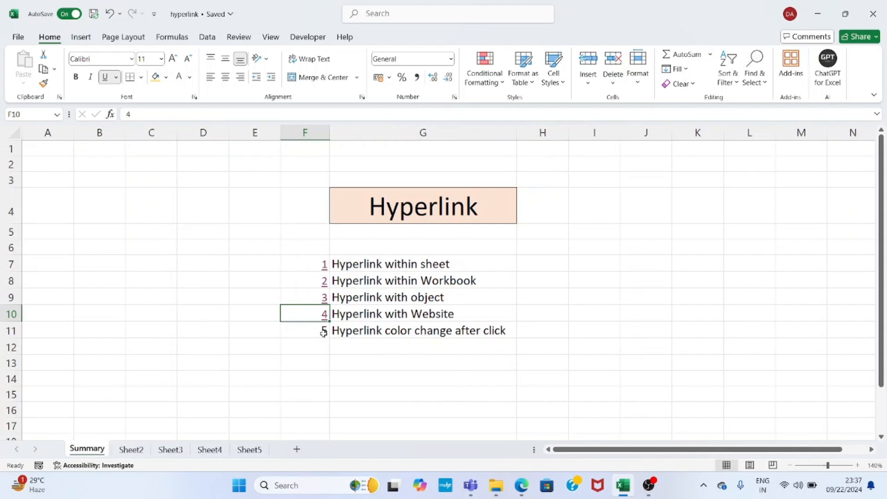
left_click(323, 334)
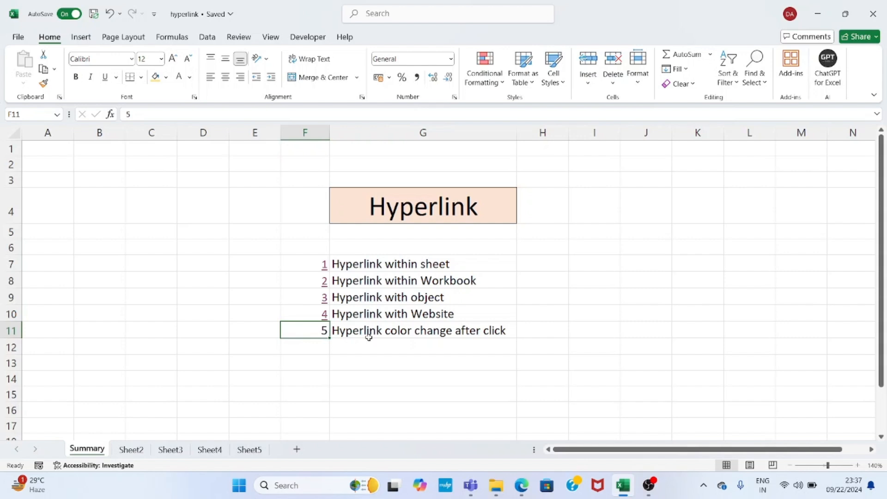
key("ctrl+k")
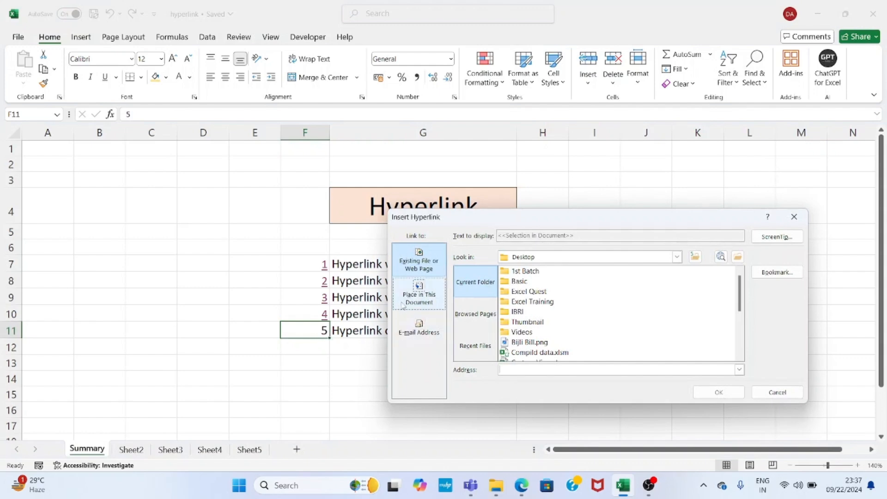
left_click(419, 296)
left_click(493, 343)
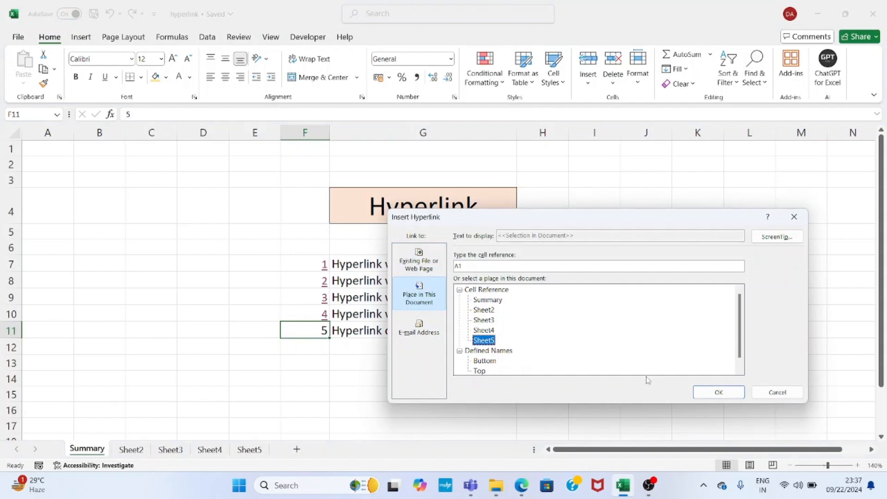
left_click(718, 393)
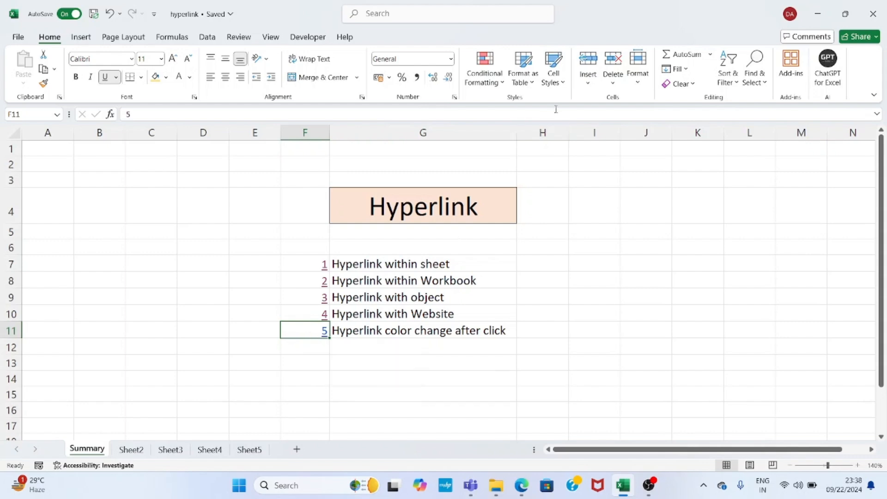
Open the Followed Hyperlink cell style for modification and bring up its font formatting
left_click(564, 83)
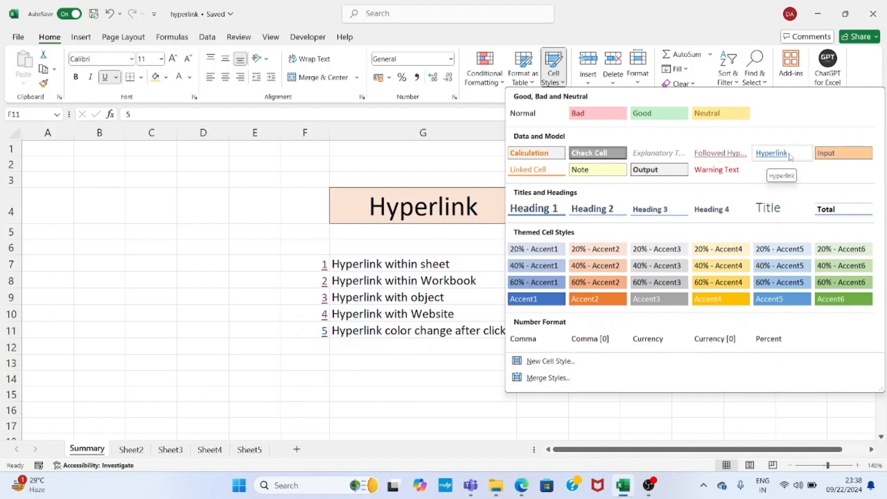
right_click(734, 161)
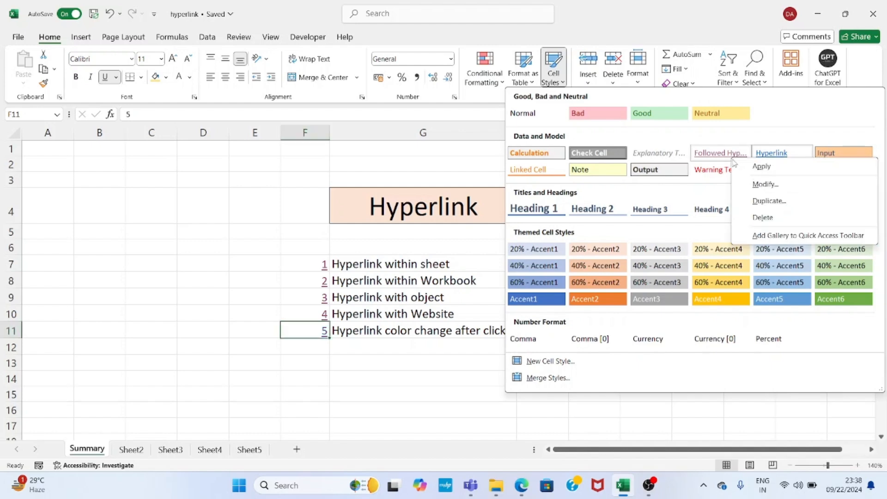
left_click(755, 185)
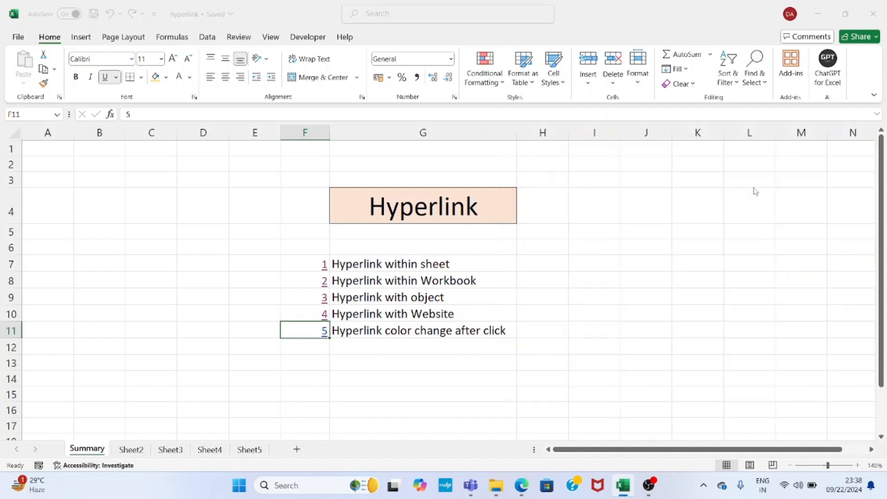
left_click(654, 245)
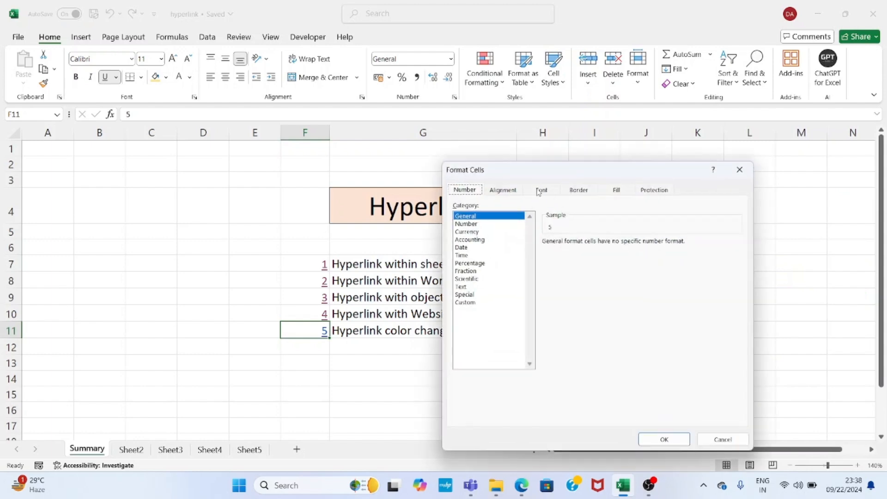
left_click(500, 192)
left_click(616, 191)
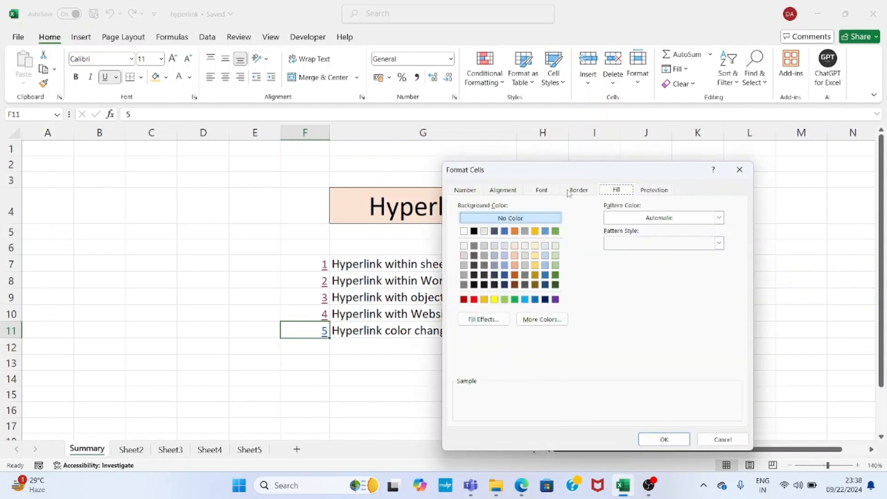
left_click(542, 191)
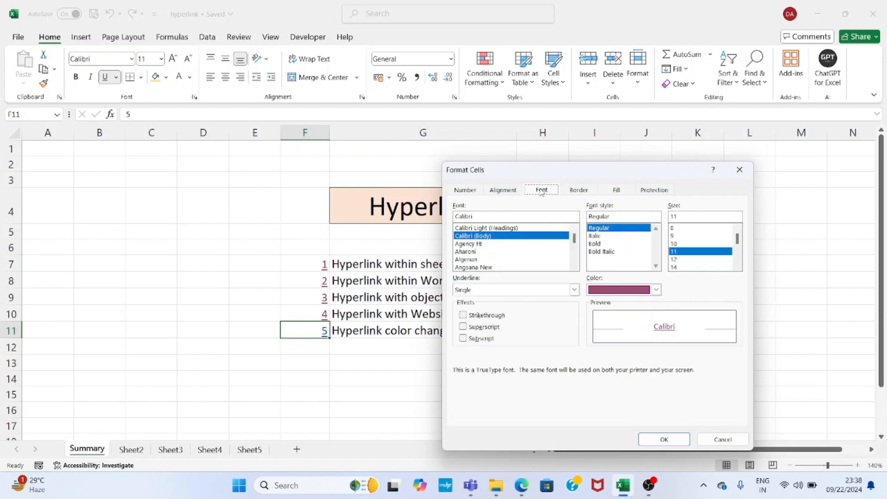
Try red and then orange as the Followed Hyperlink style's font color
left_click(656, 290)
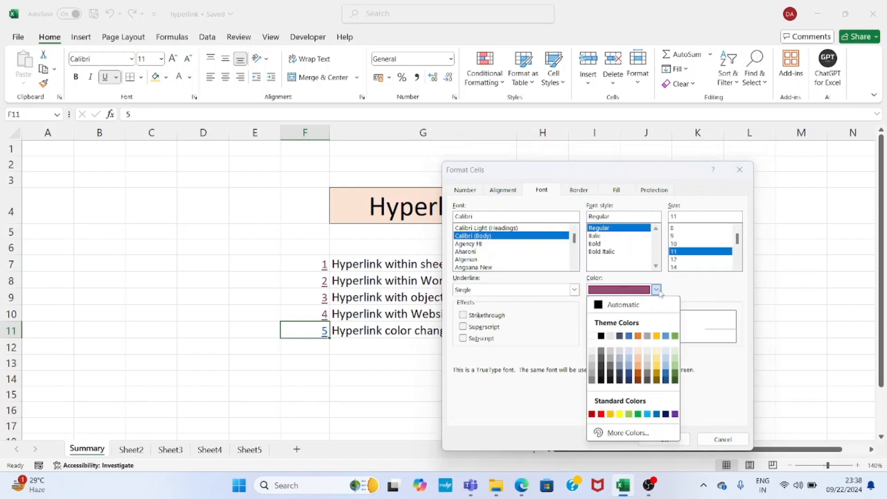
left_click(601, 414)
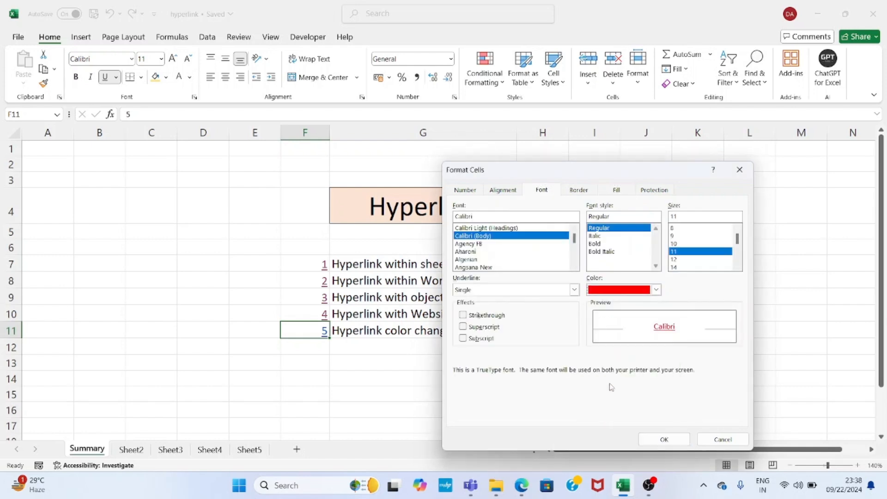
left_click(657, 289)
left_click(611, 414)
Set the Followed Hyperlink style's font color to green, Accent 6, Darker 25%, and save the style
left_click(656, 290)
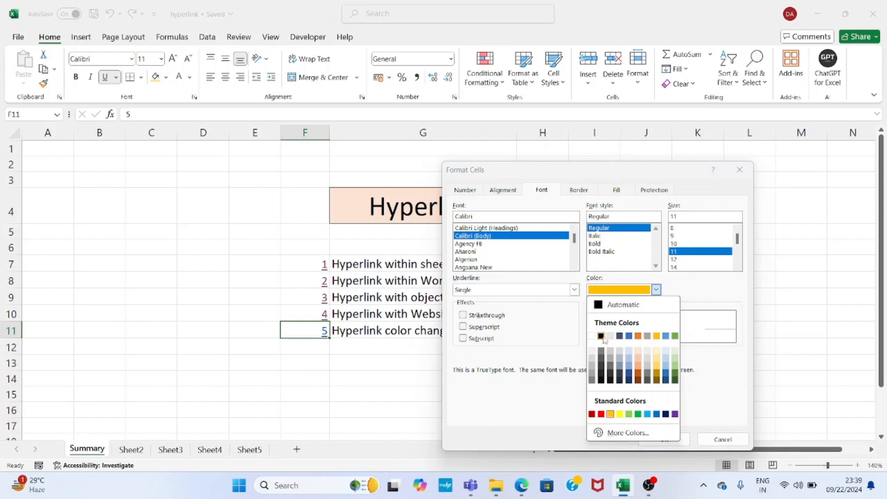
left_click(676, 379)
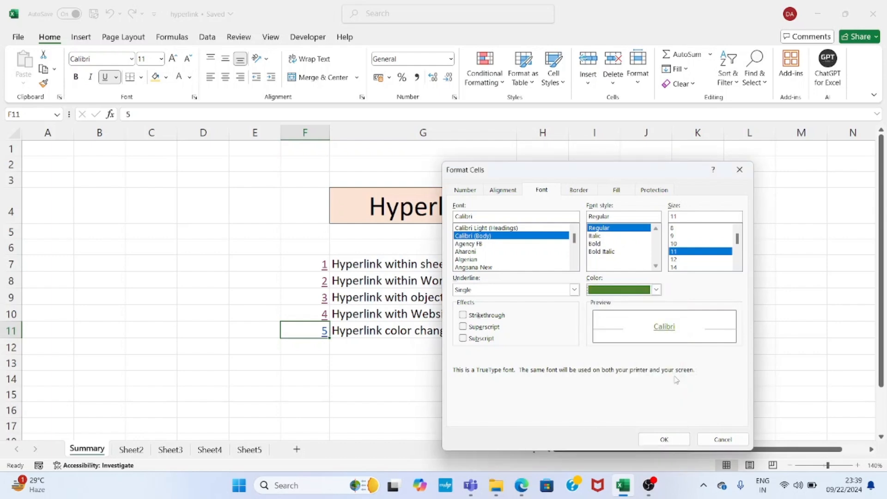
left_click(675, 441)
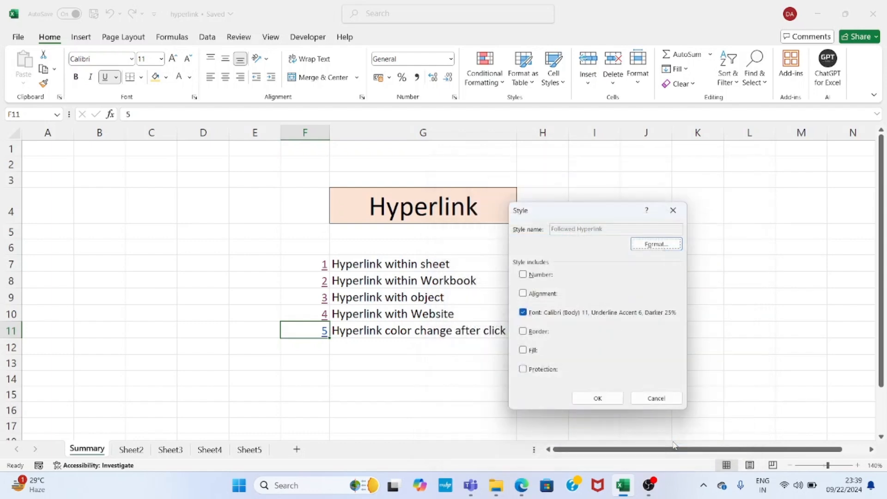
left_click(609, 402)
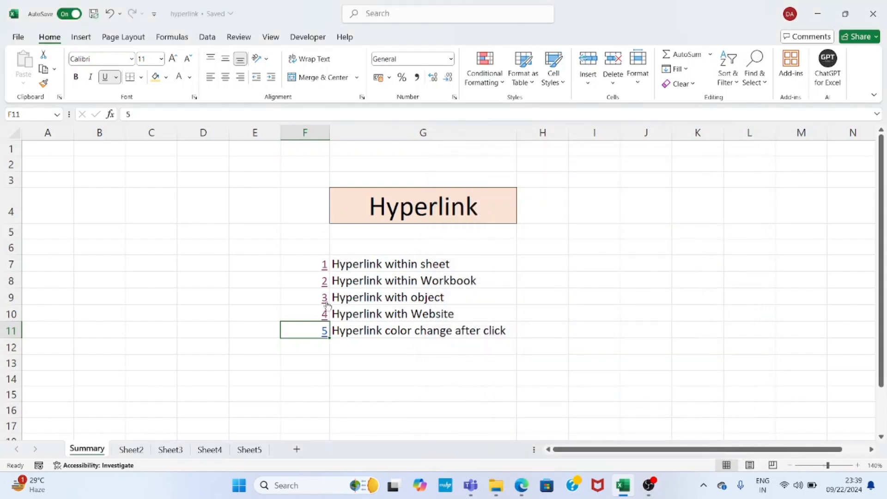
Follow the number 5 link on Summary and the Search link on Sheet5, close the opened Google tab, and return to Excel
left_click(351, 348)
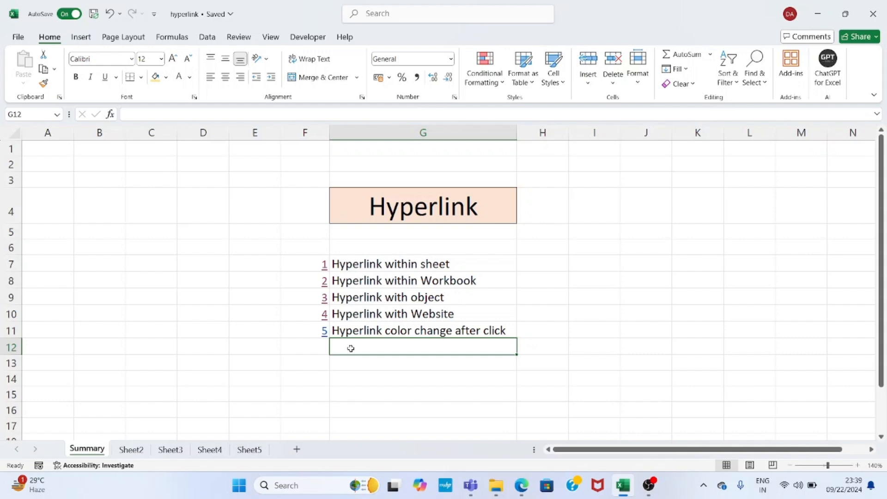
left_click(325, 333)
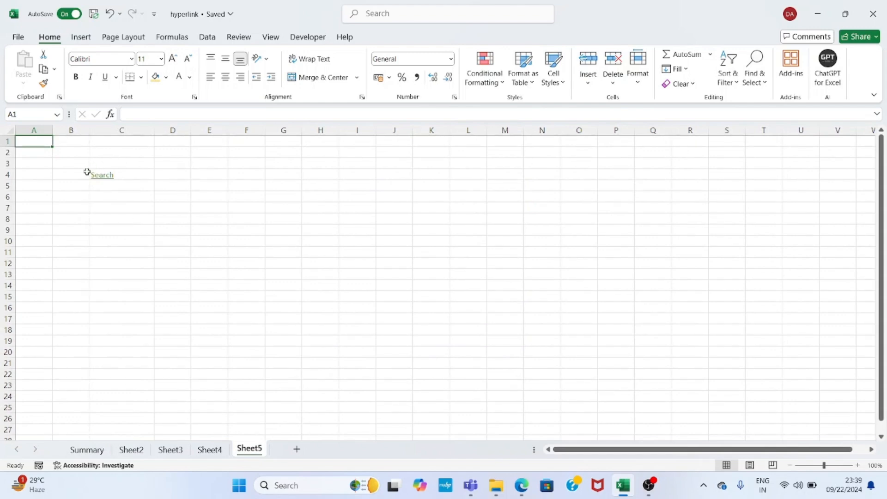
left_click(102, 183)
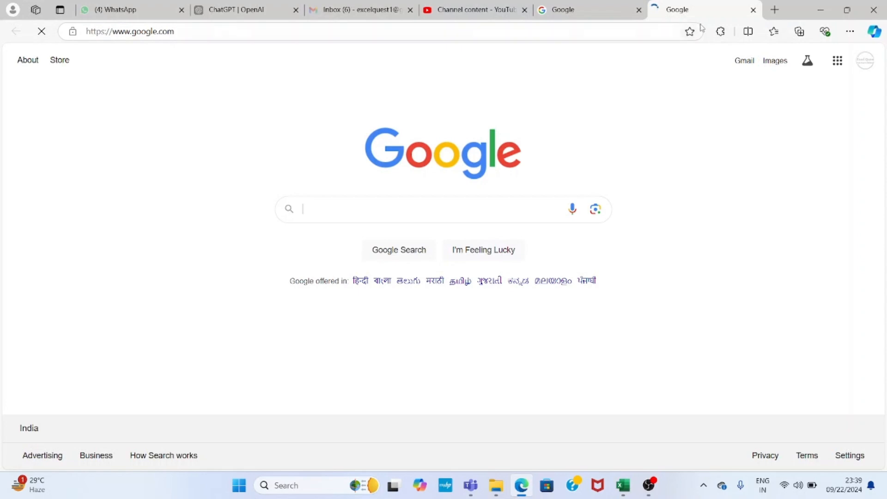
left_click(753, 10)
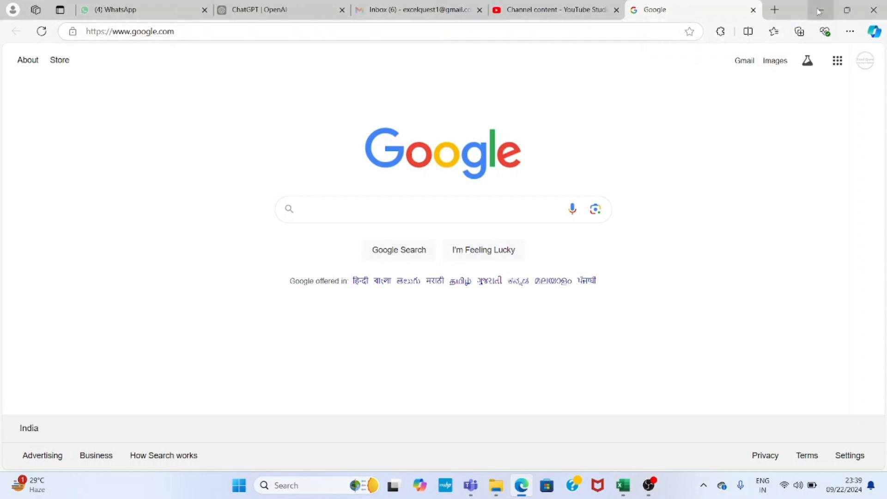
left_click(821, 10)
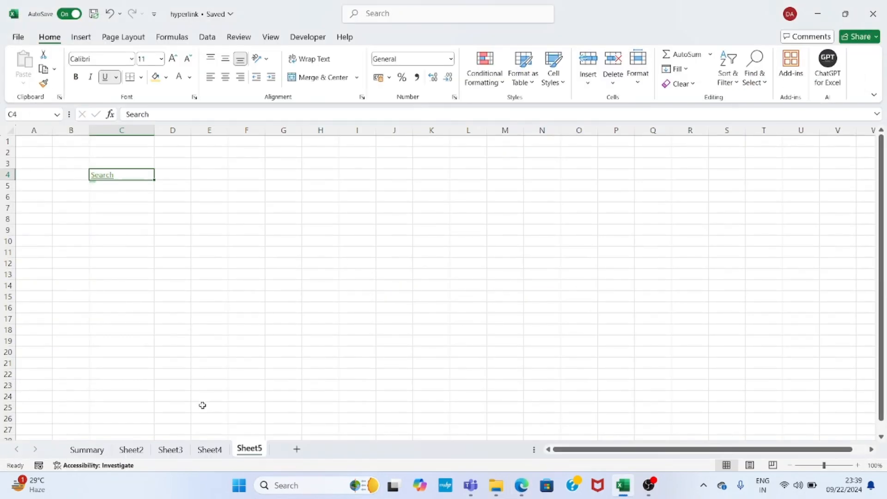
Follow the "Go to Back" link on Sheet4 to check the followed-link color in the Summary list
left_click(210, 450)
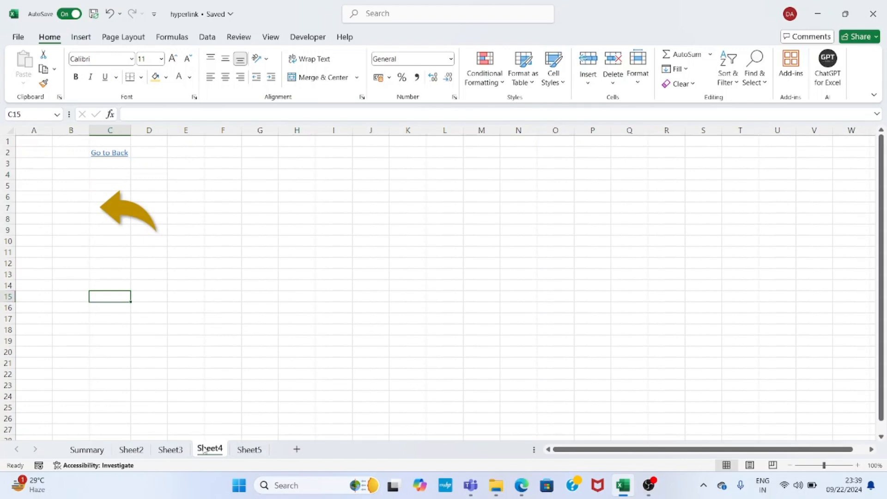
left_click(113, 153)
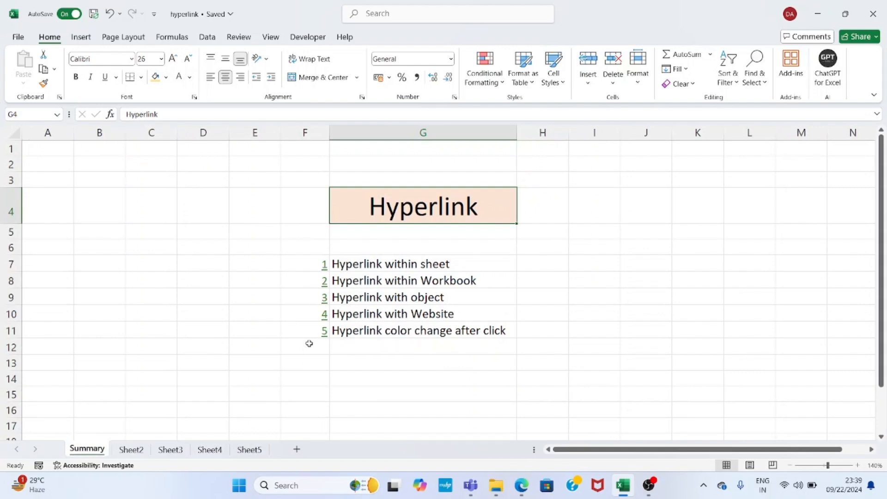
left_click(305, 358)
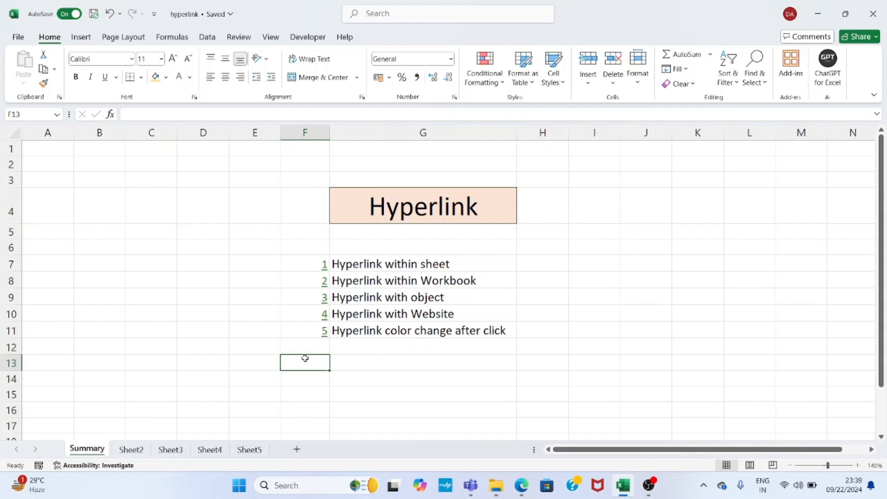